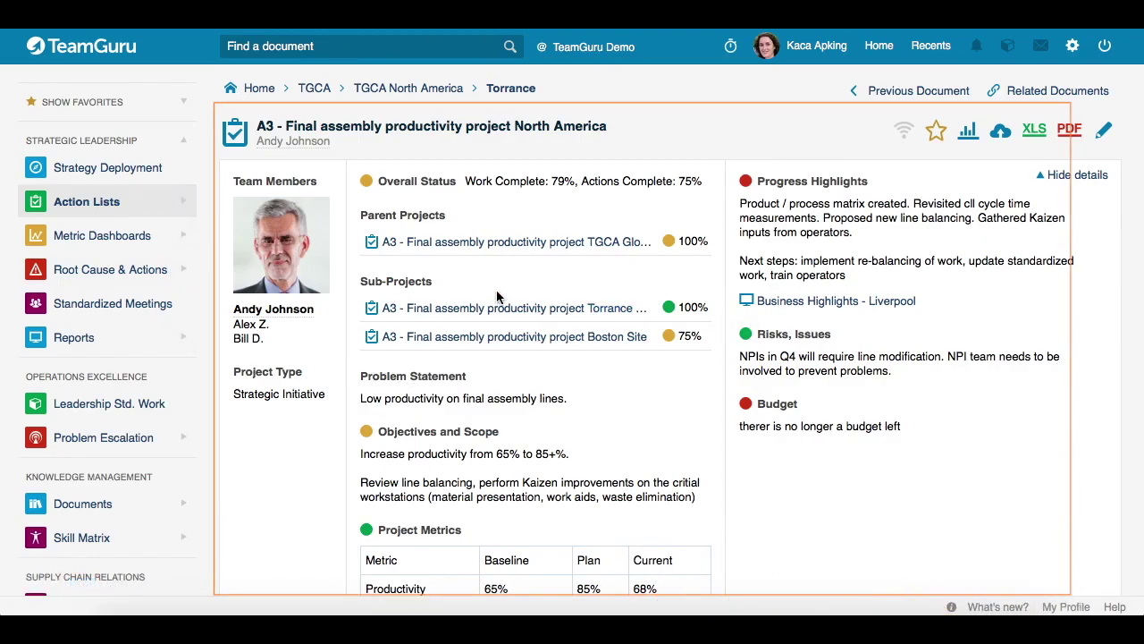
Go to the Torrance Action Lists page and start a new action list.
scroll(497, 295, "down", 1)
scroll(497, 295, "down", 10)
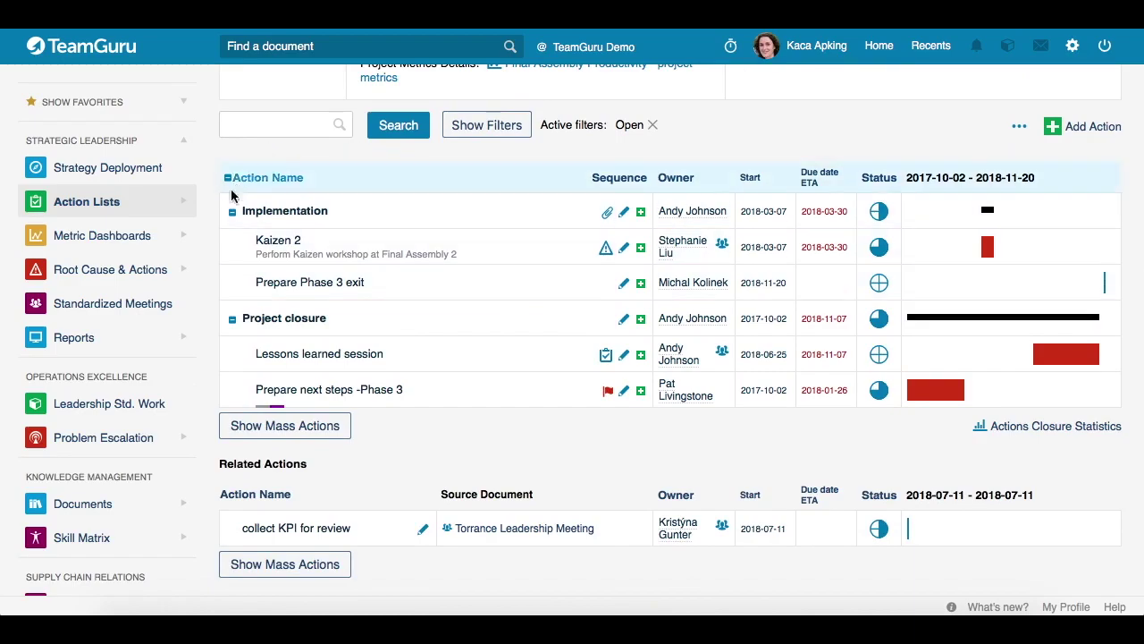
scroll(404, 351, "up", 10)
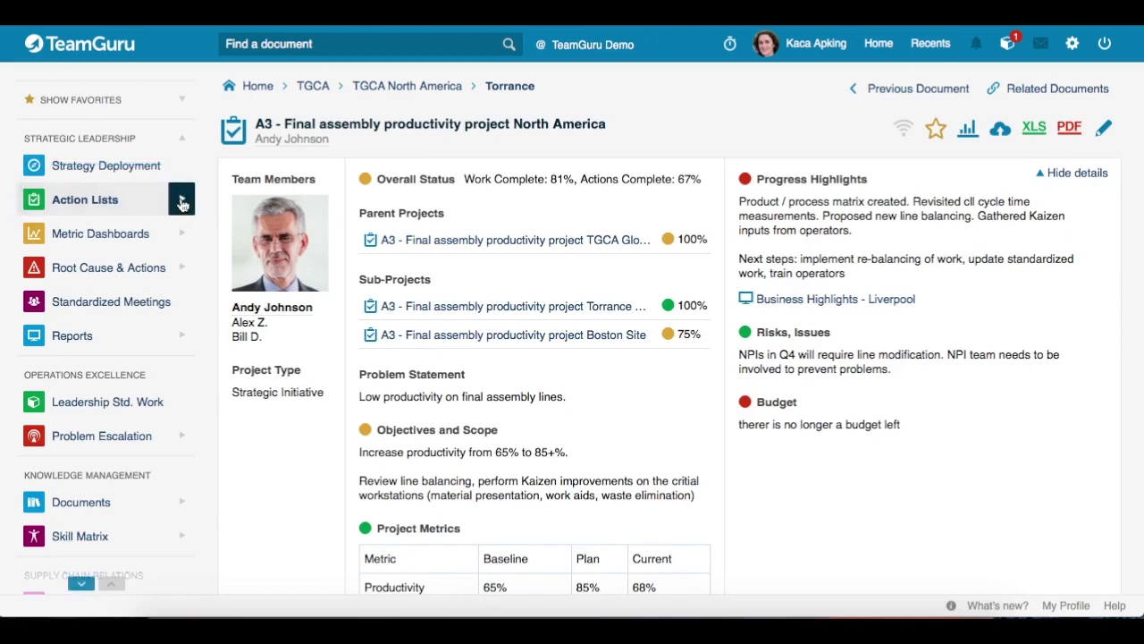
left_click(181, 200)
left_click(234, 199)
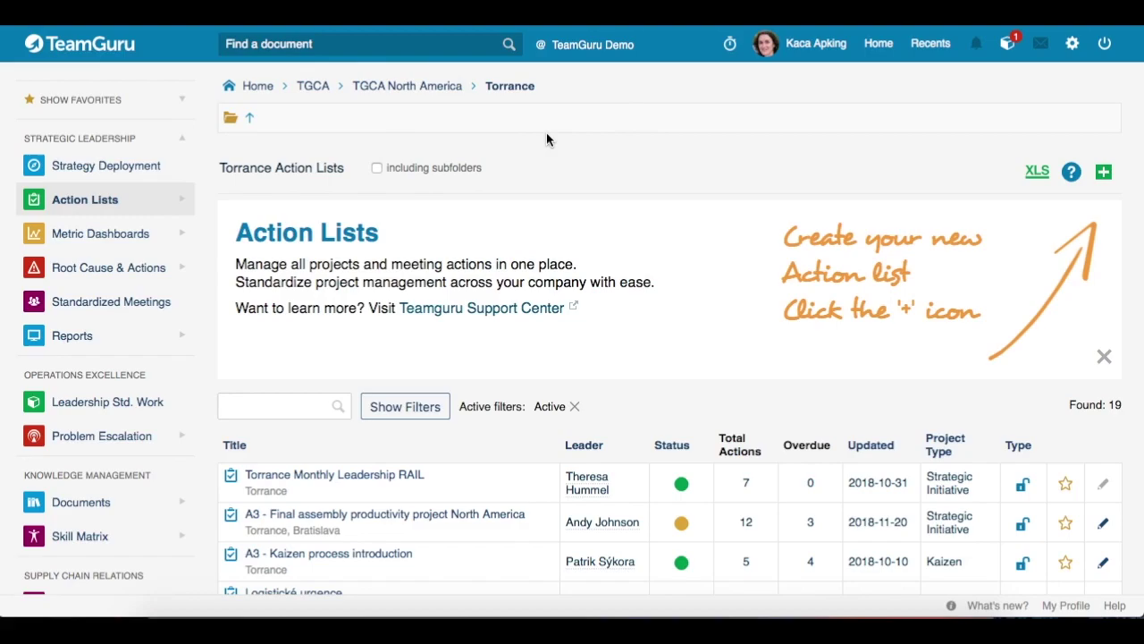
left_click(1104, 172)
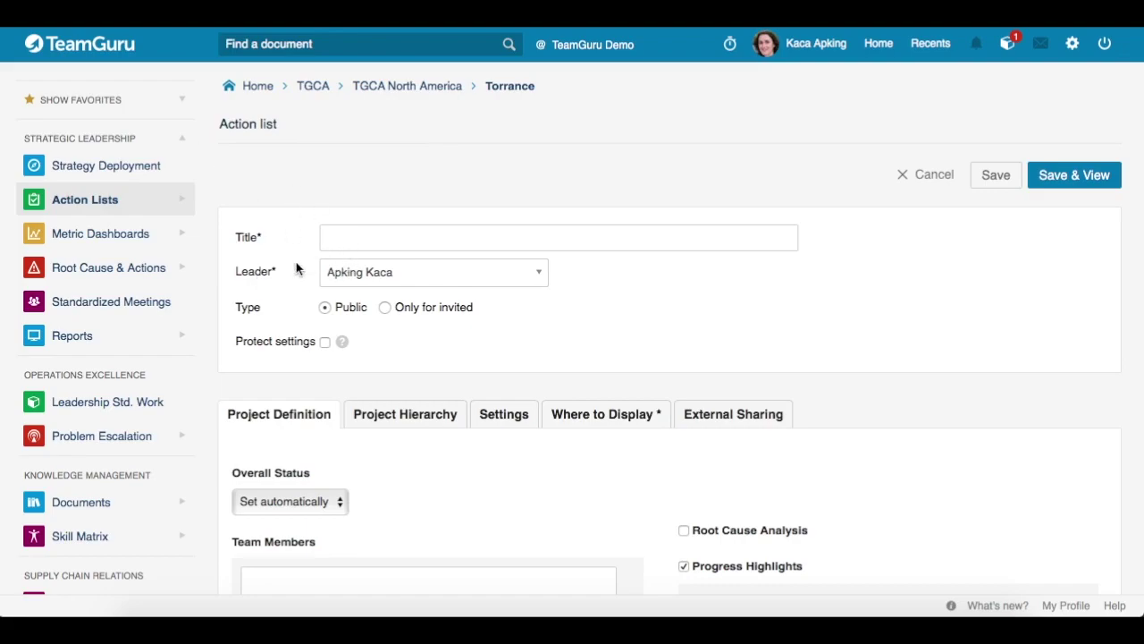
Keep the current user as leader and turn on Protect settings.
left_click(540, 273)
key("Return")
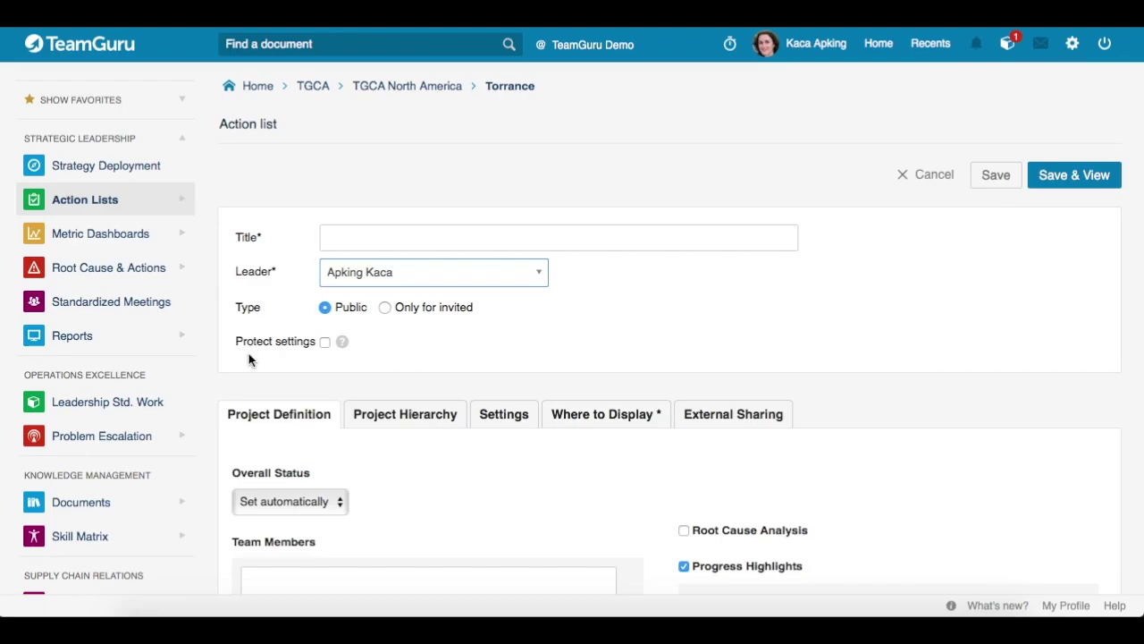
left_click(323, 342)
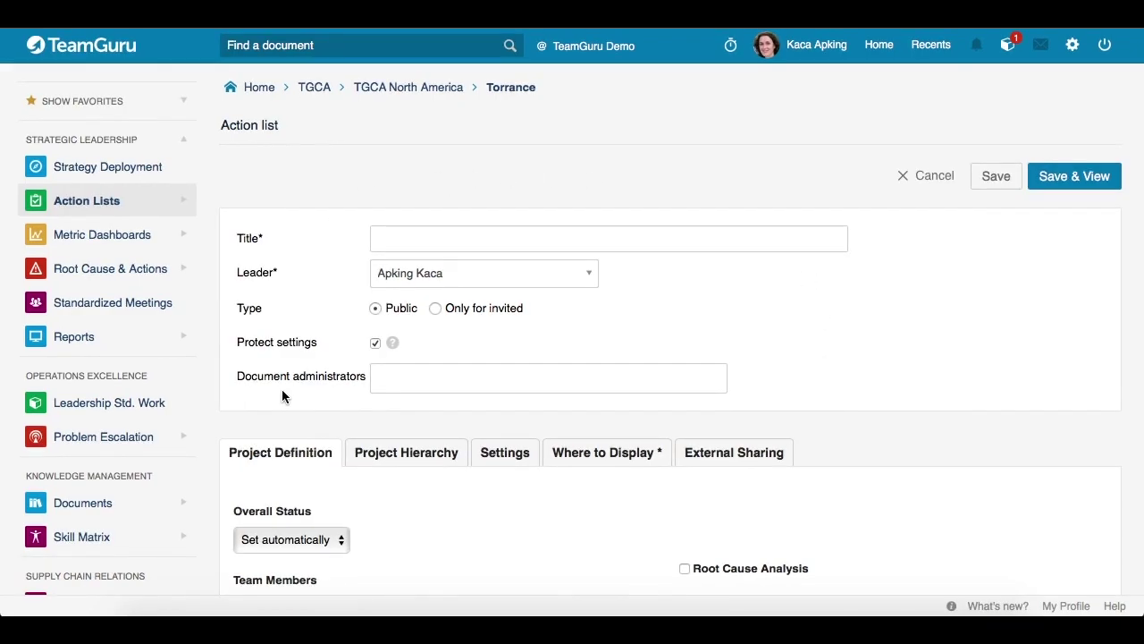
scroll(282, 389, "down", 2)
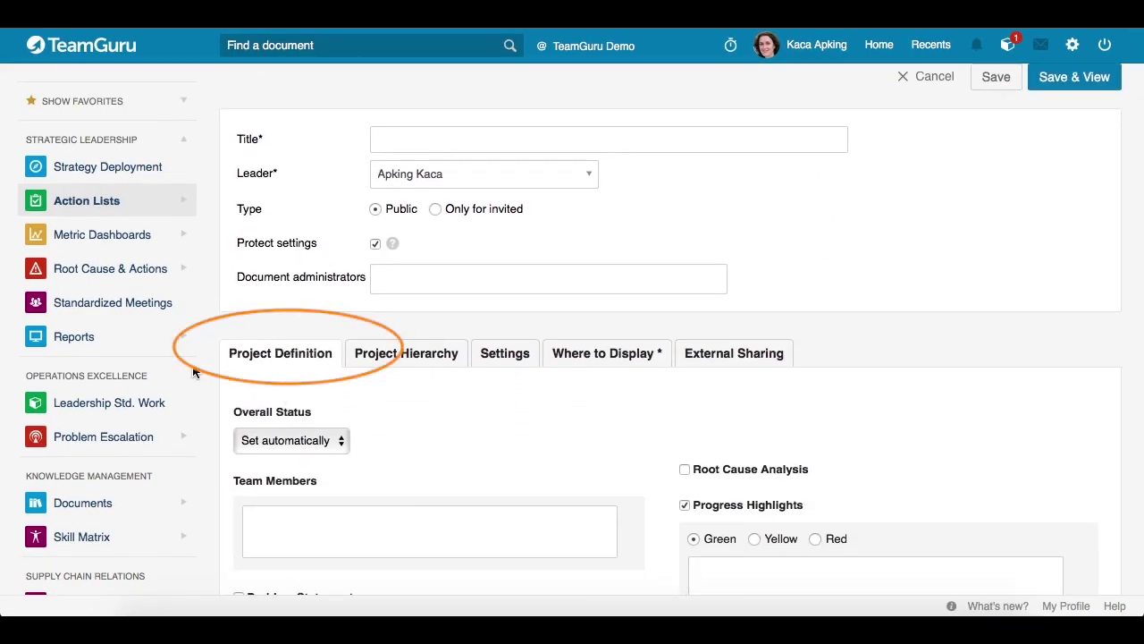
Review the Project Definition sections, opening and closing the Linked Metric Dashboard search without linking one.
scroll(452, 386, "down", 5)
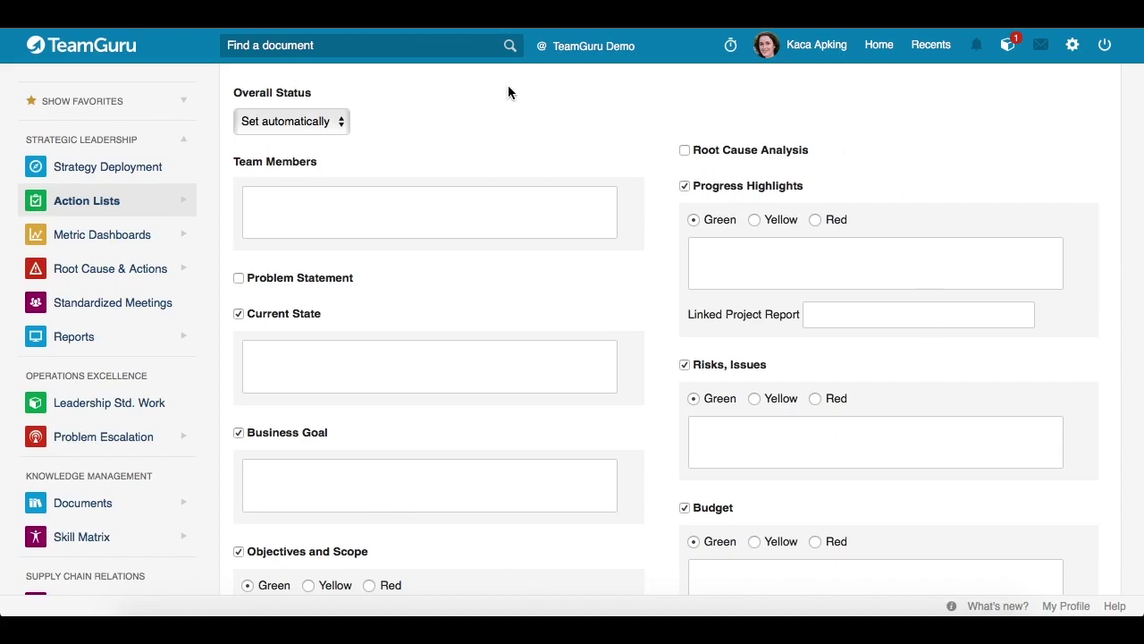
scroll(421, 290, "down", 2)
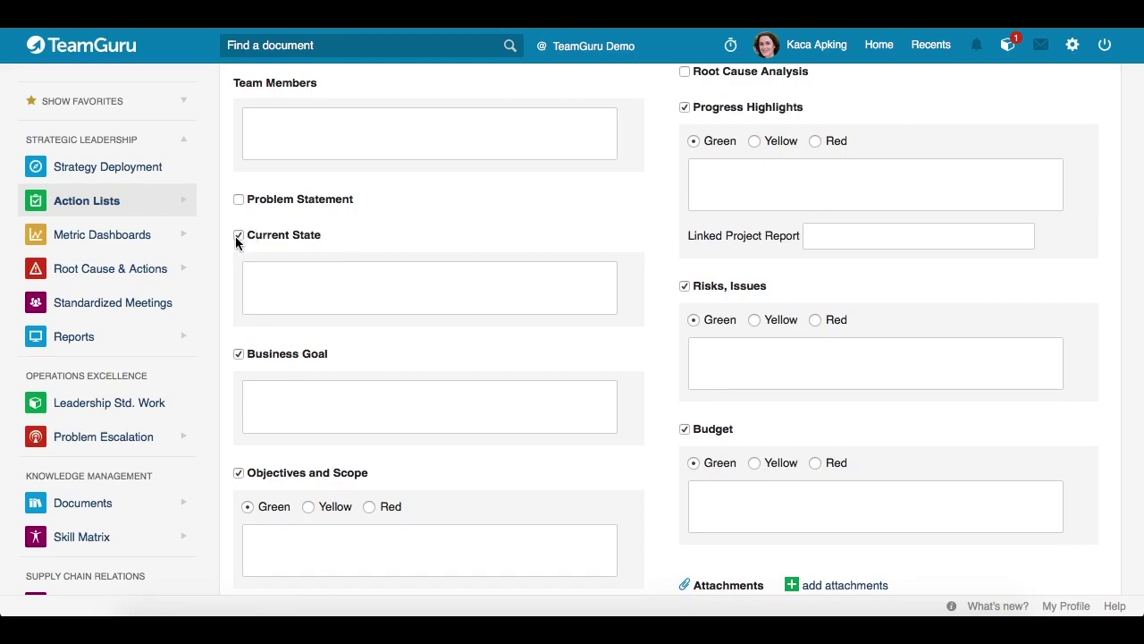
scroll(430, 265, "down", 5)
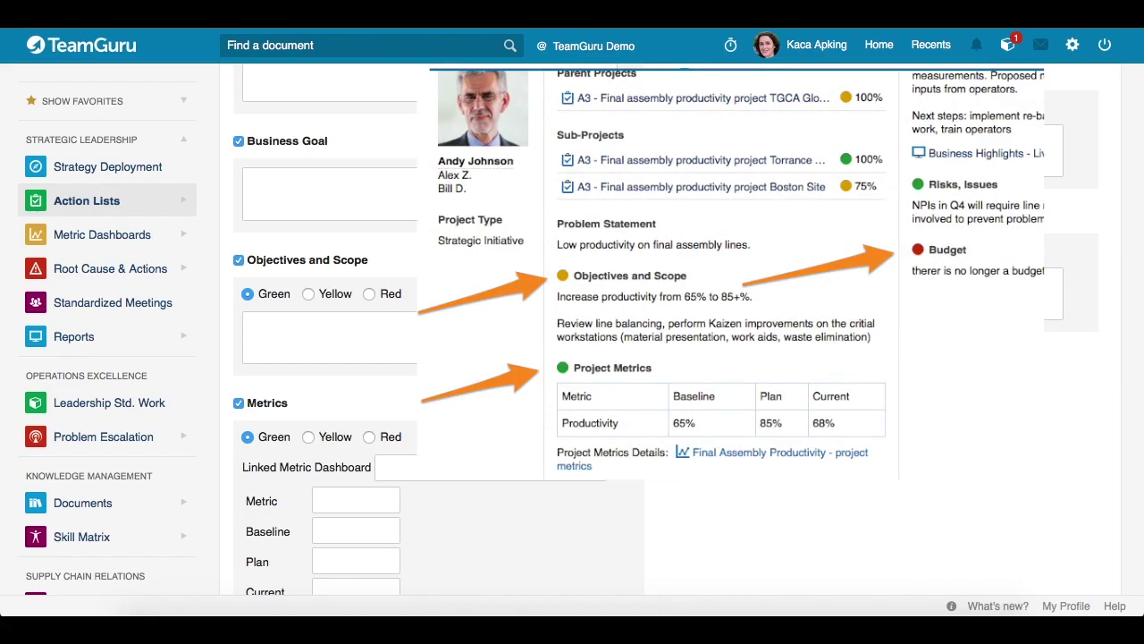
scroll(437, 293, "down", 2)
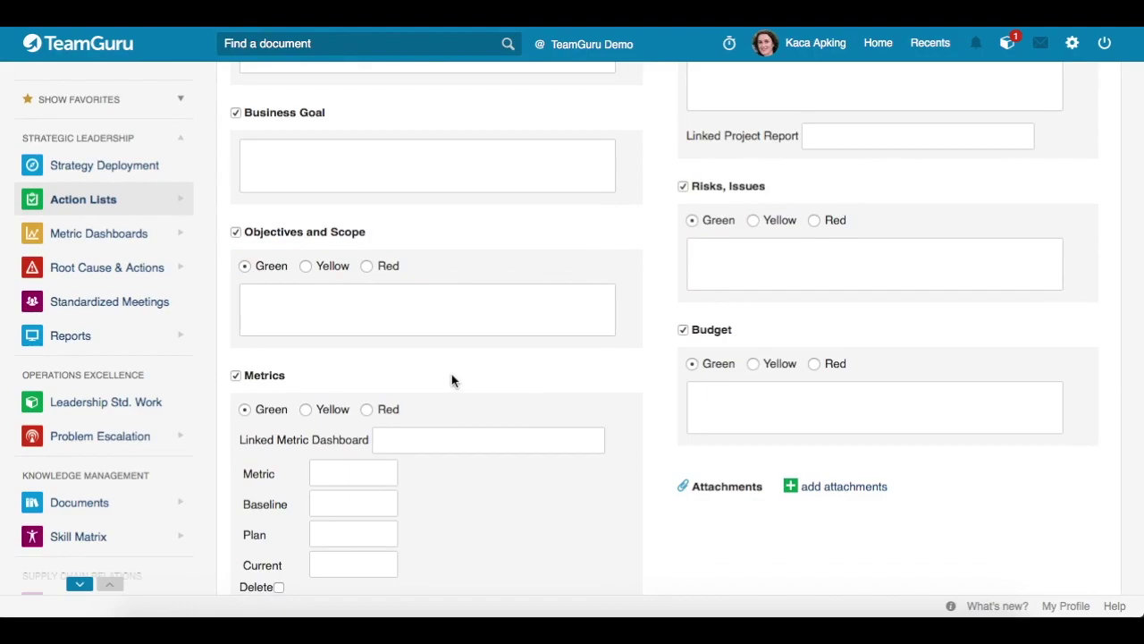
scroll(452, 380, "down", 1)
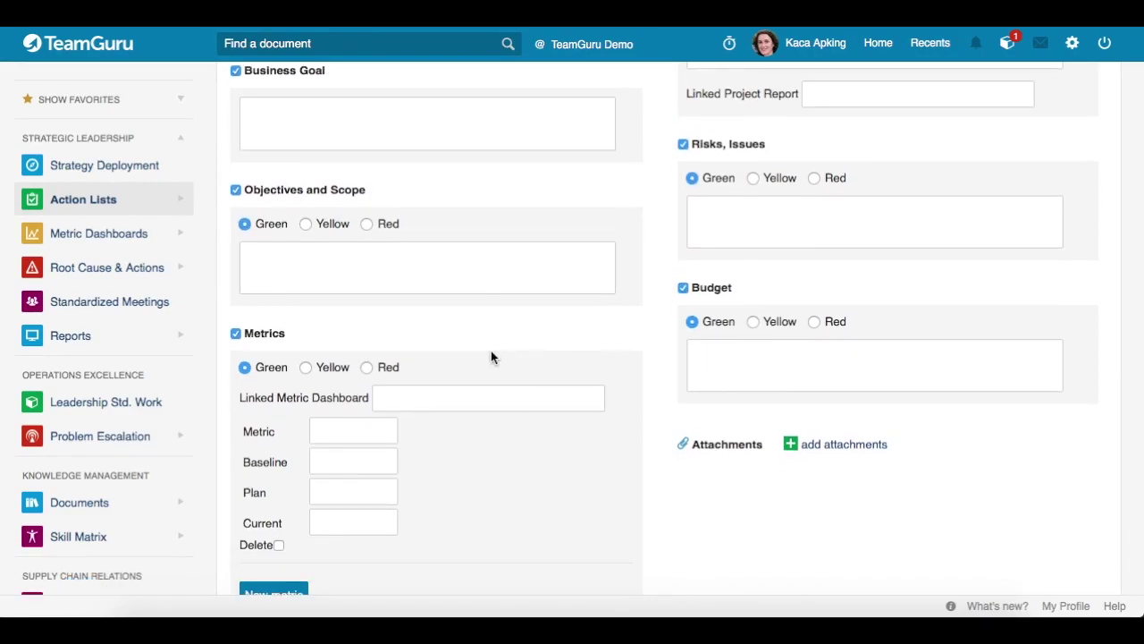
left_click(527, 409)
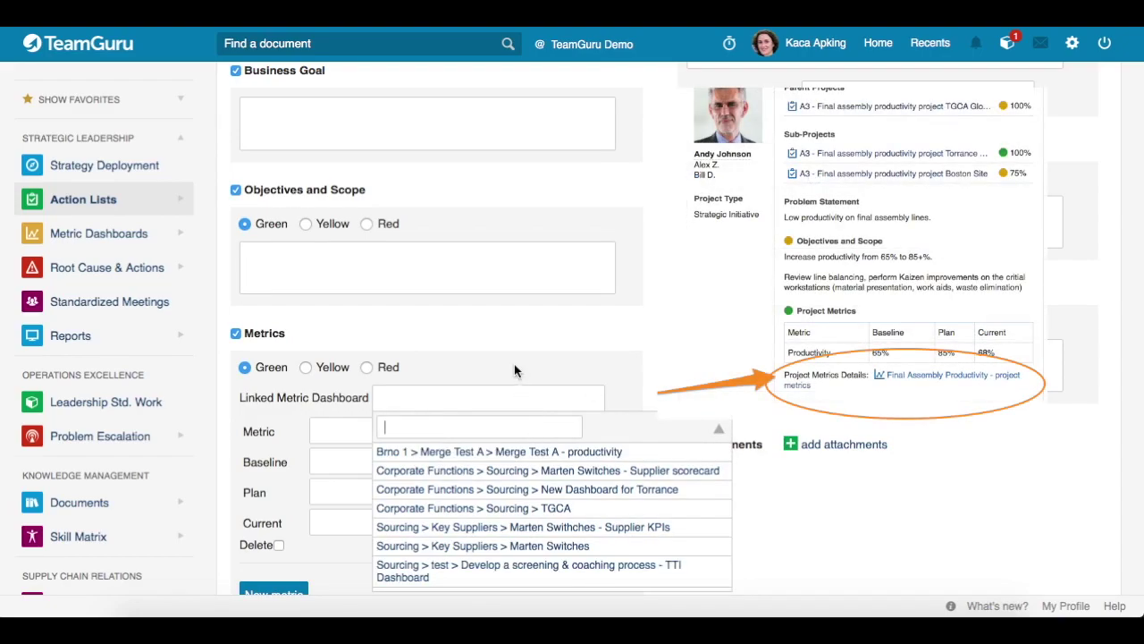
left_click(514, 371)
Review the remaining sections through Metrics, Risks/Issues, Budget and Attachments.
scroll(544, 441, "down", 2)
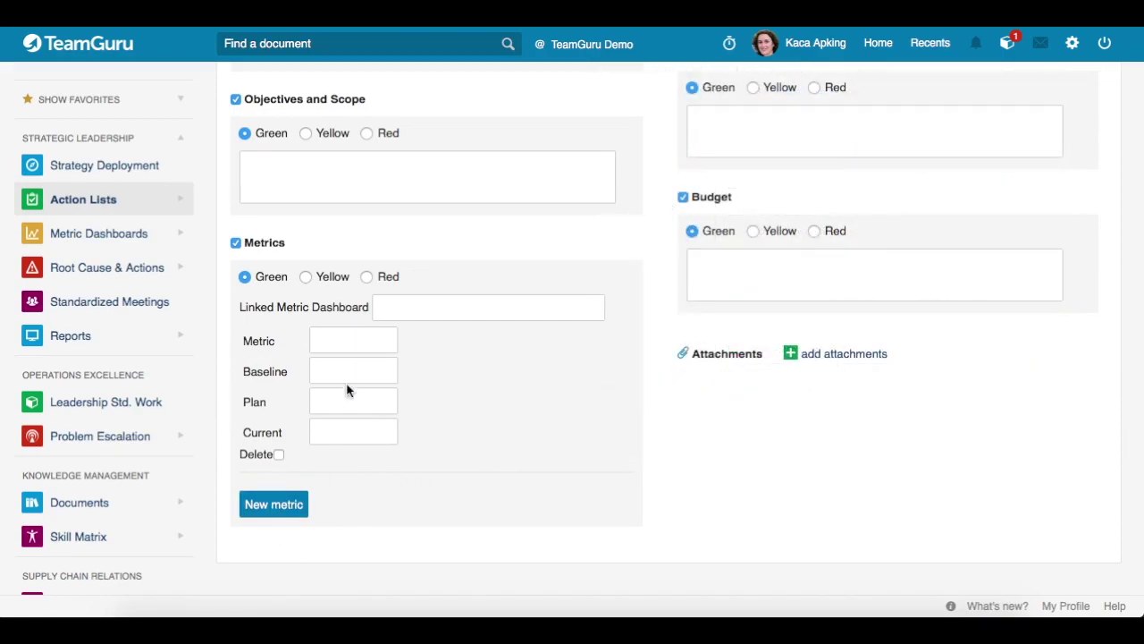
scroll(648, 480, "up", 6)
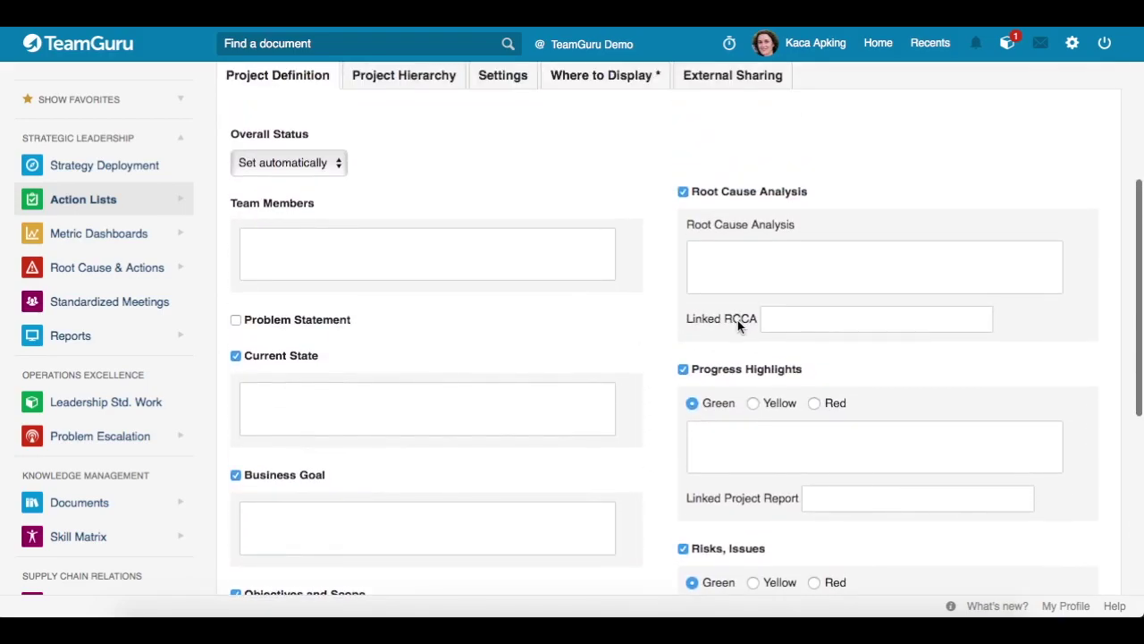
scroll(738, 321, "down", 4)
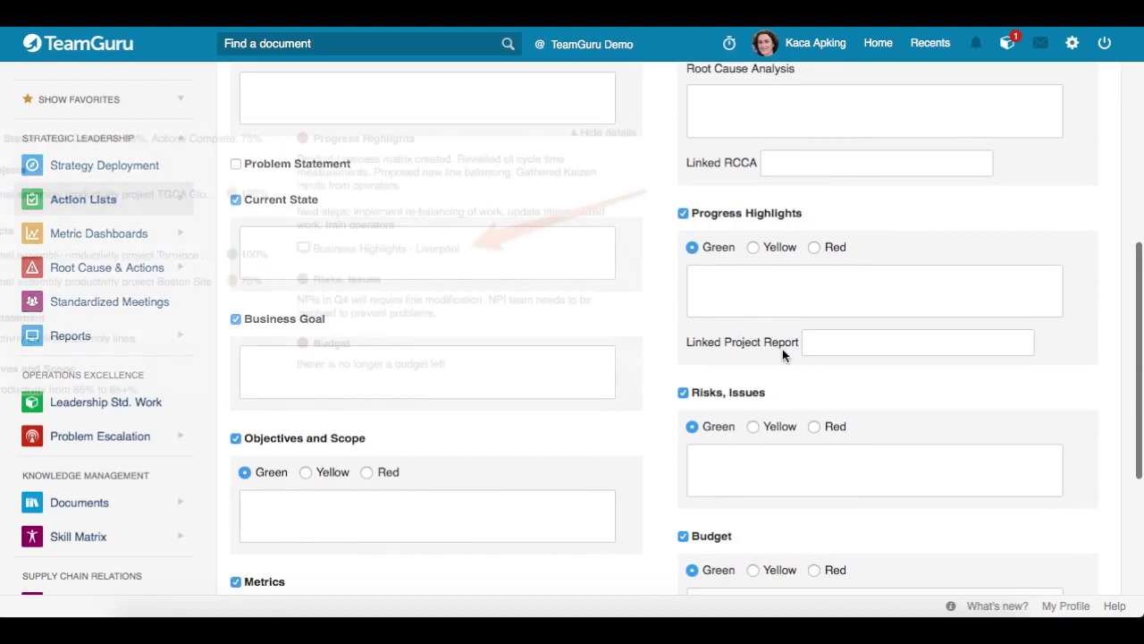
scroll(783, 348, "down", 8)
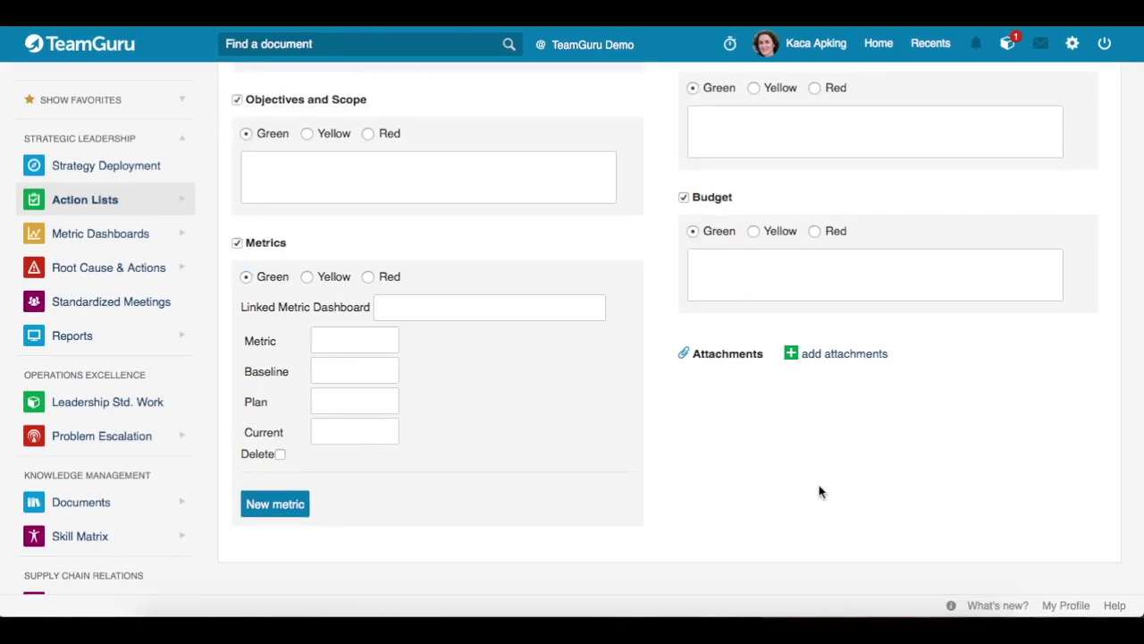
scroll(821, 491, "up", 10)
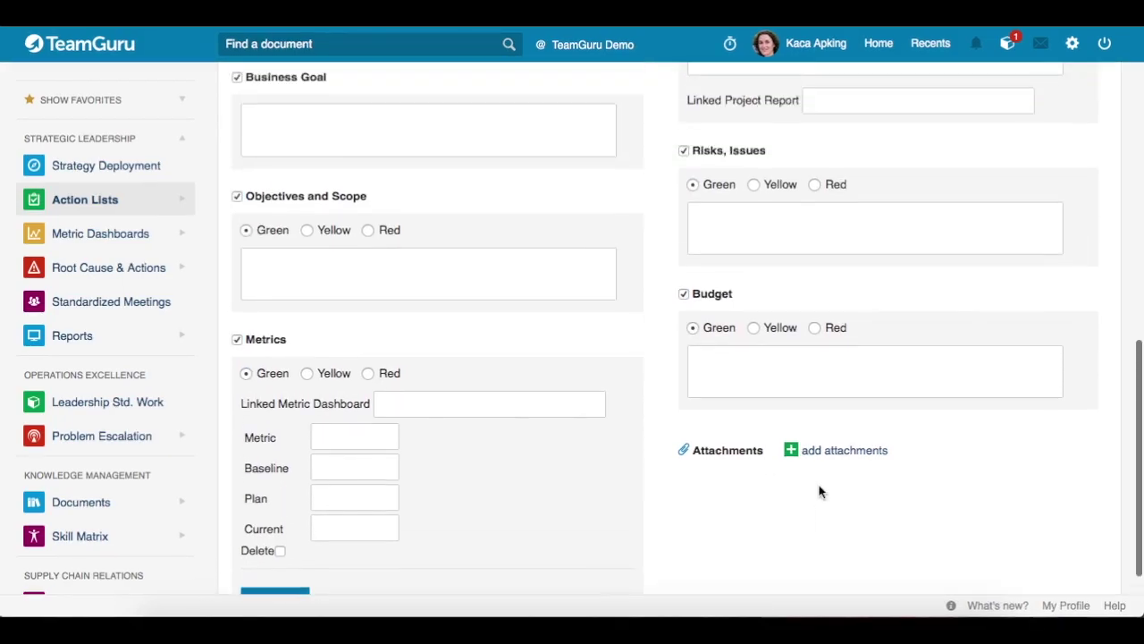
scroll(821, 491, "up", 2)
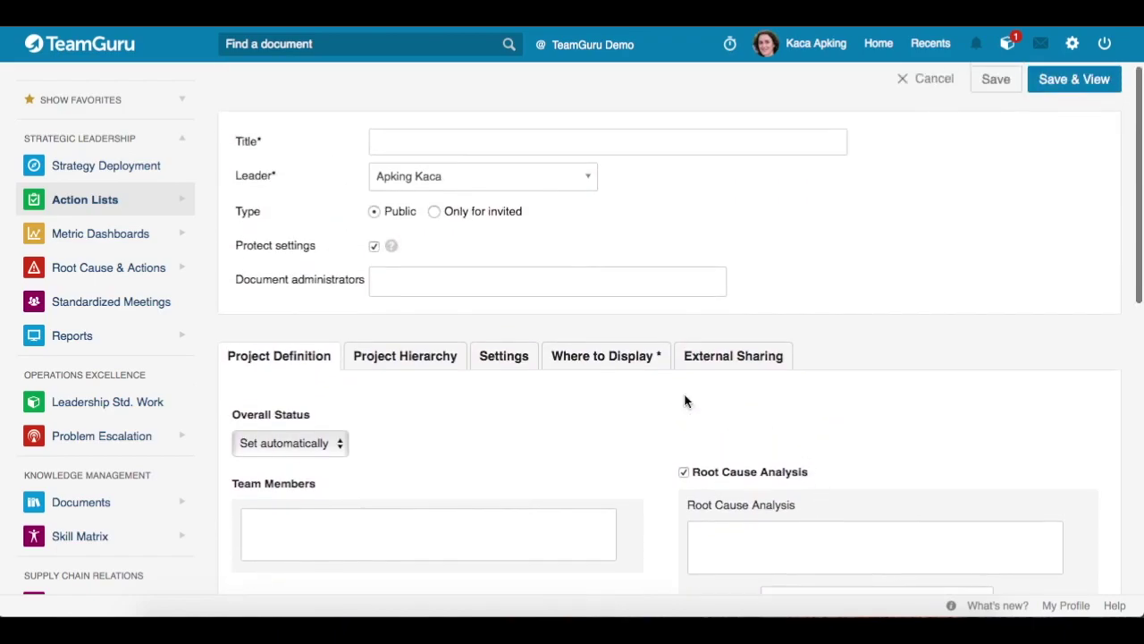
Check the Project Hierarchy parent and sub-project options, then move to the Settings tab.
left_click(390, 359)
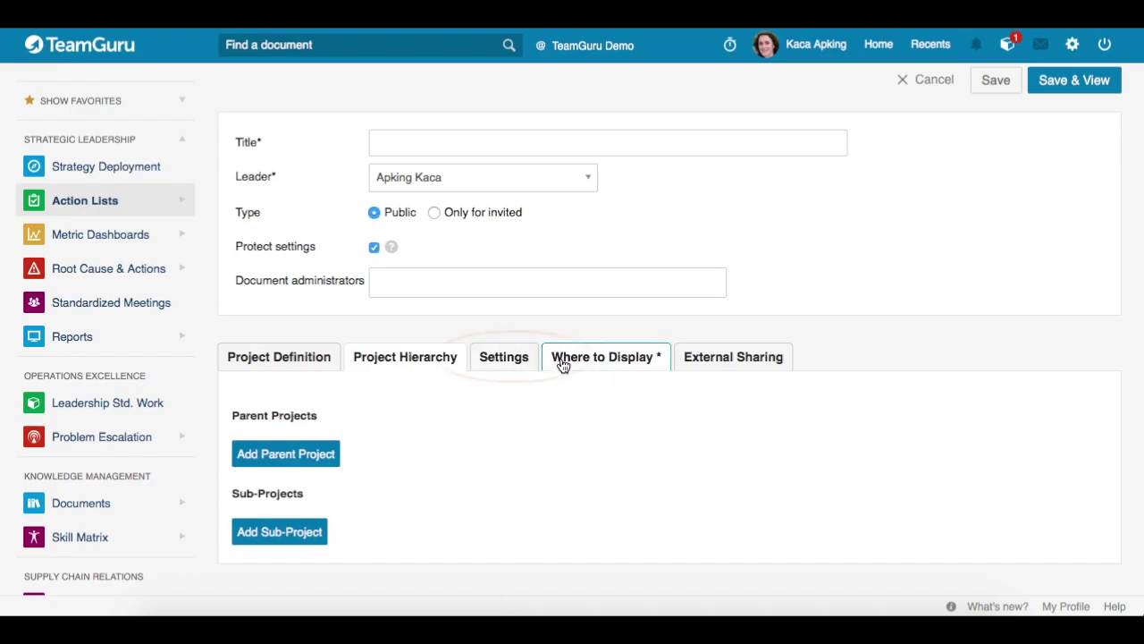
left_click(501, 362)
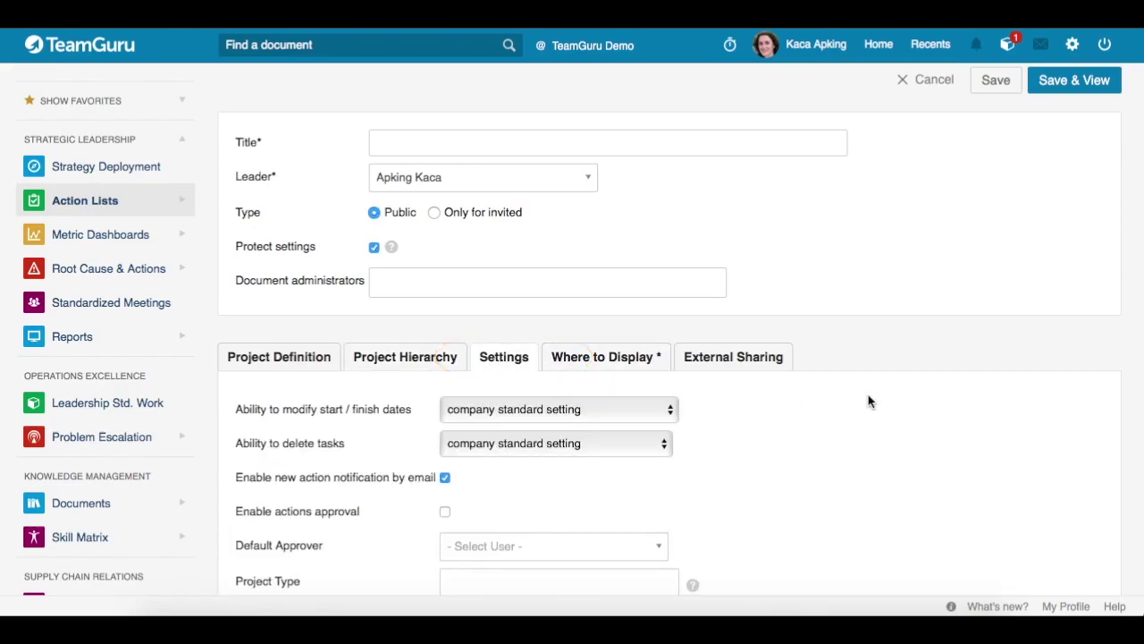
Check the 'Ability to modify start / finish dates' choices, keeping the company standard setting.
scroll(868, 398, "down", 2)
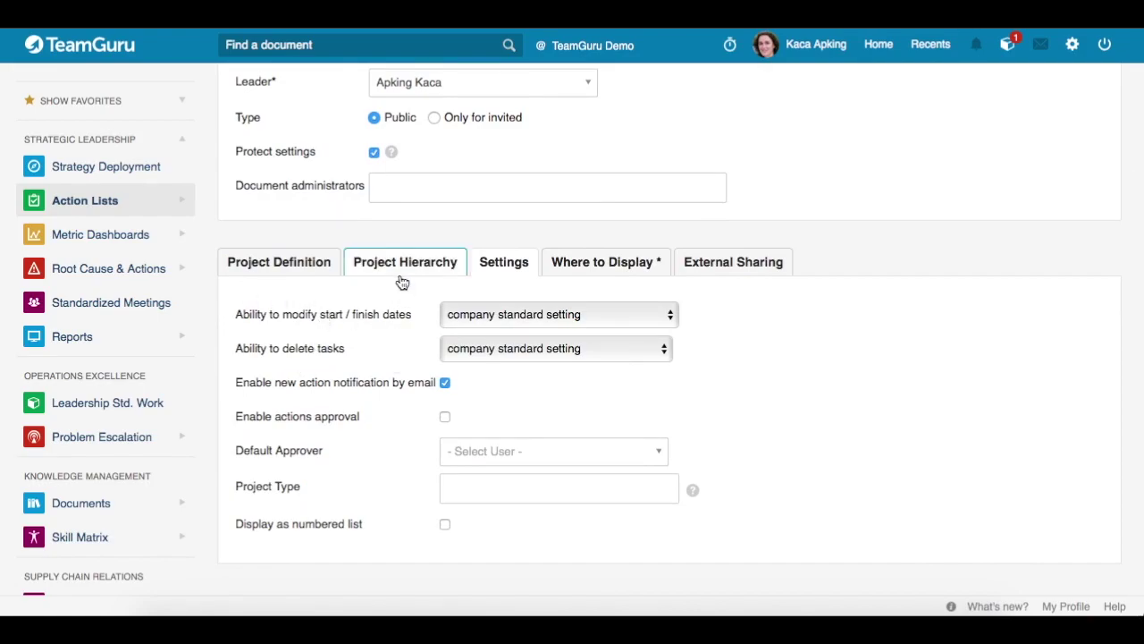
left_click(671, 319)
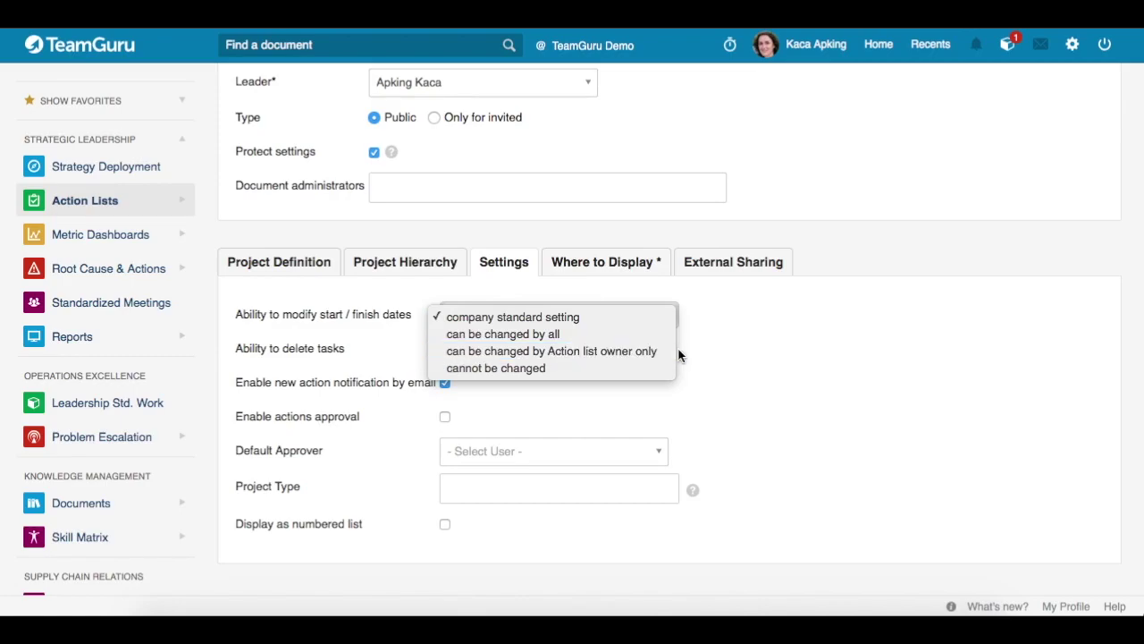
left_click(739, 354)
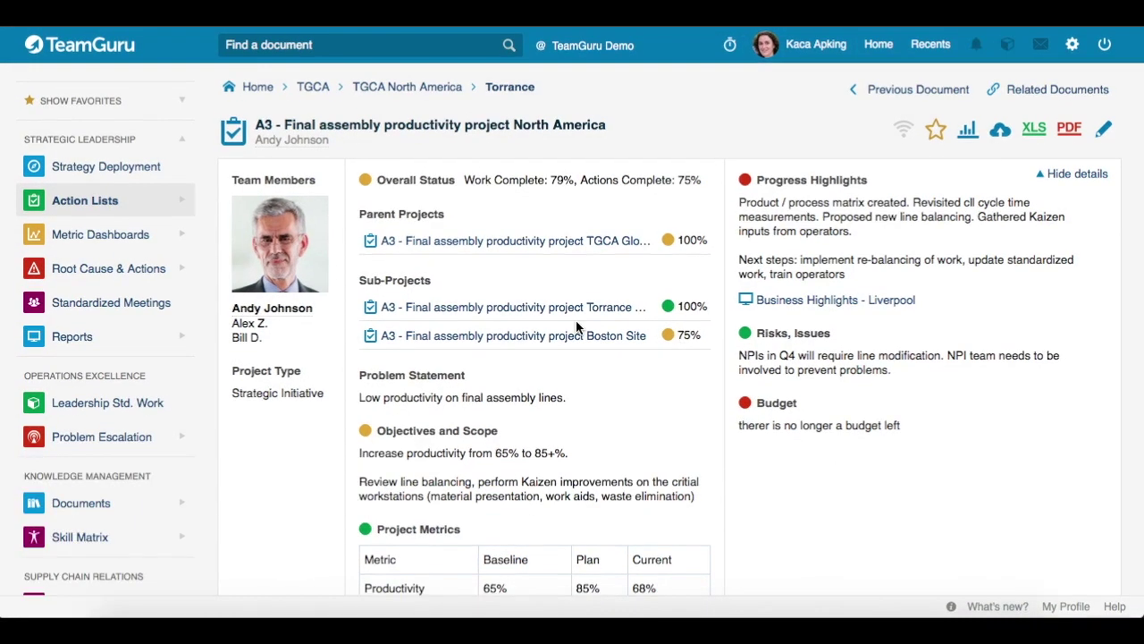
Open the Kaizen 2 action's details panel from the action table.
scroll(576, 328, "down", 5)
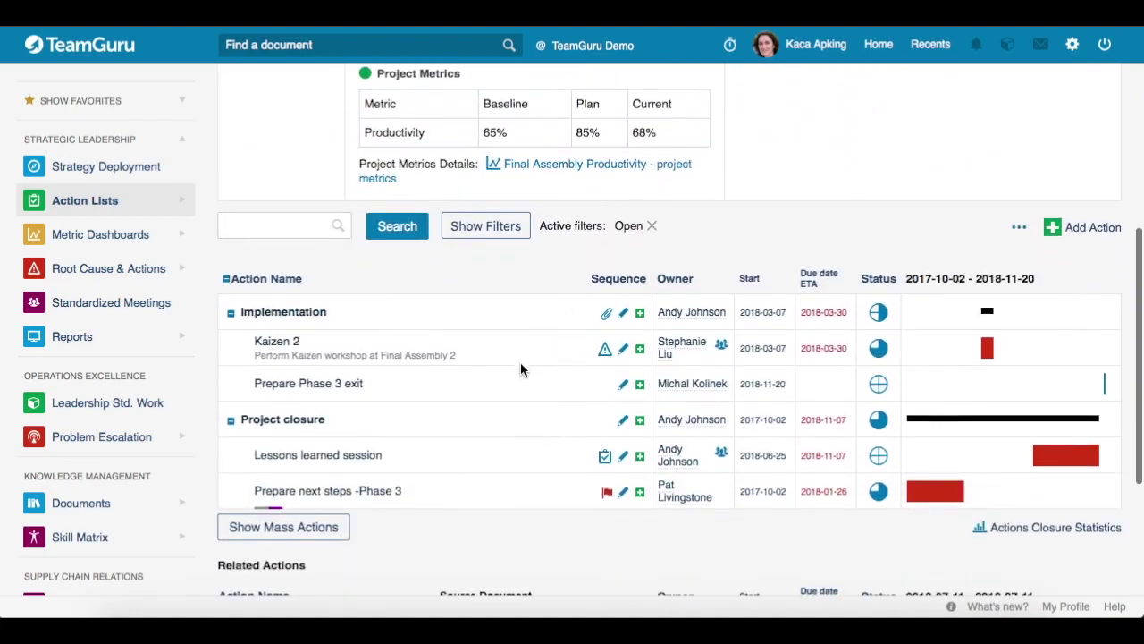
left_click(623, 349)
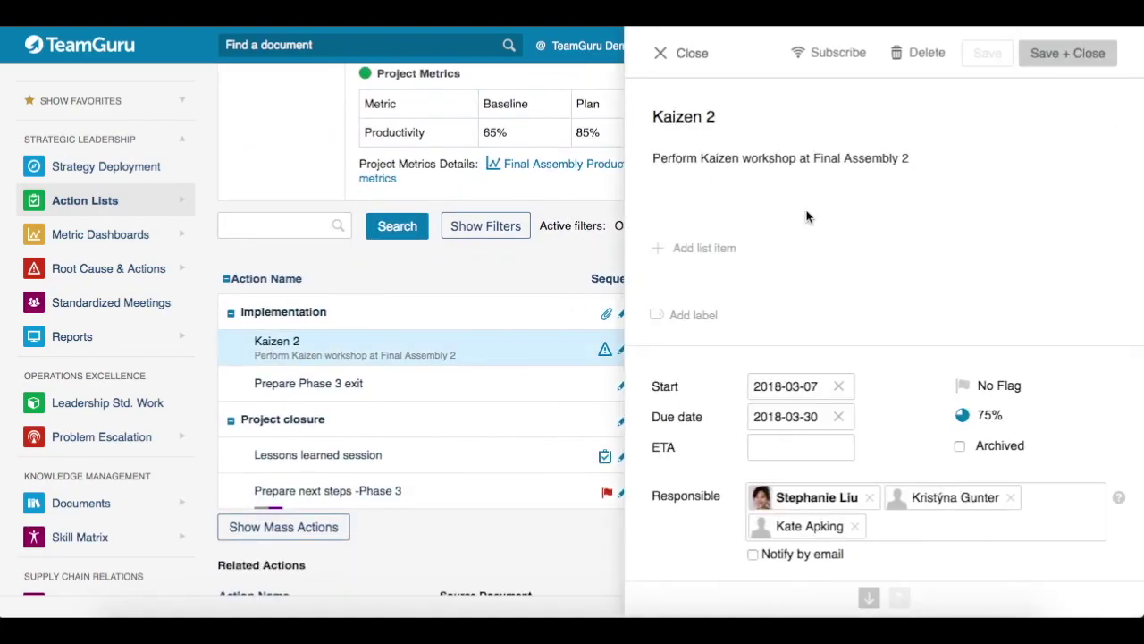
scroll(776, 217, "down", 3)
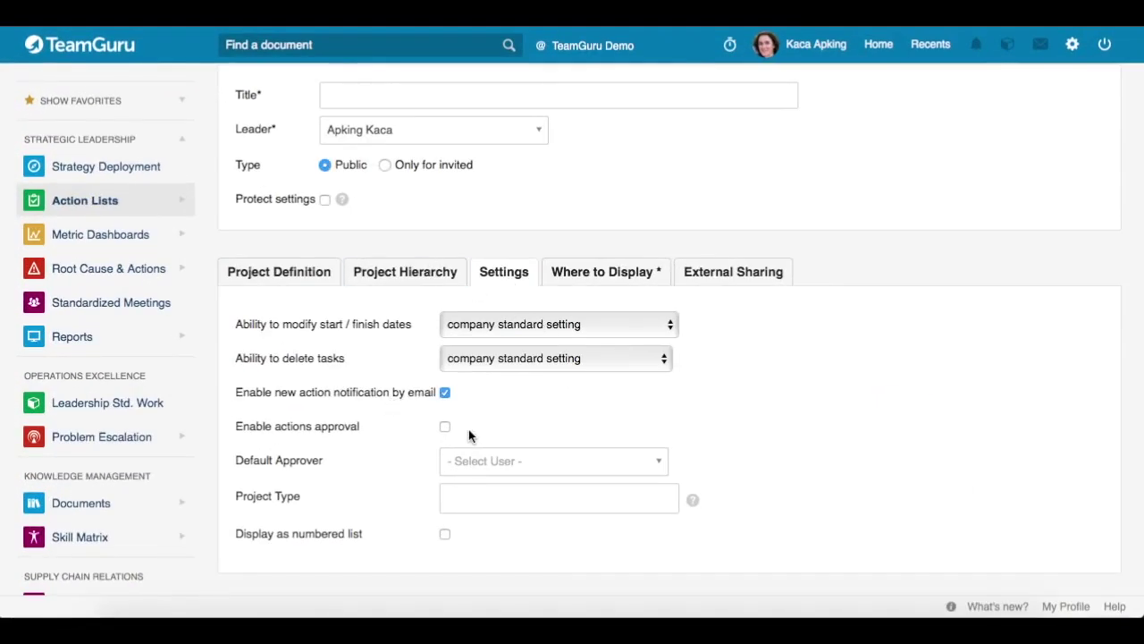
Leave action approval off and Project Type empty, then dismiss the Action Lists flyout.
left_click(446, 427)
scroll(863, 429, "up", 3)
scroll(948, 402, "down", 3)
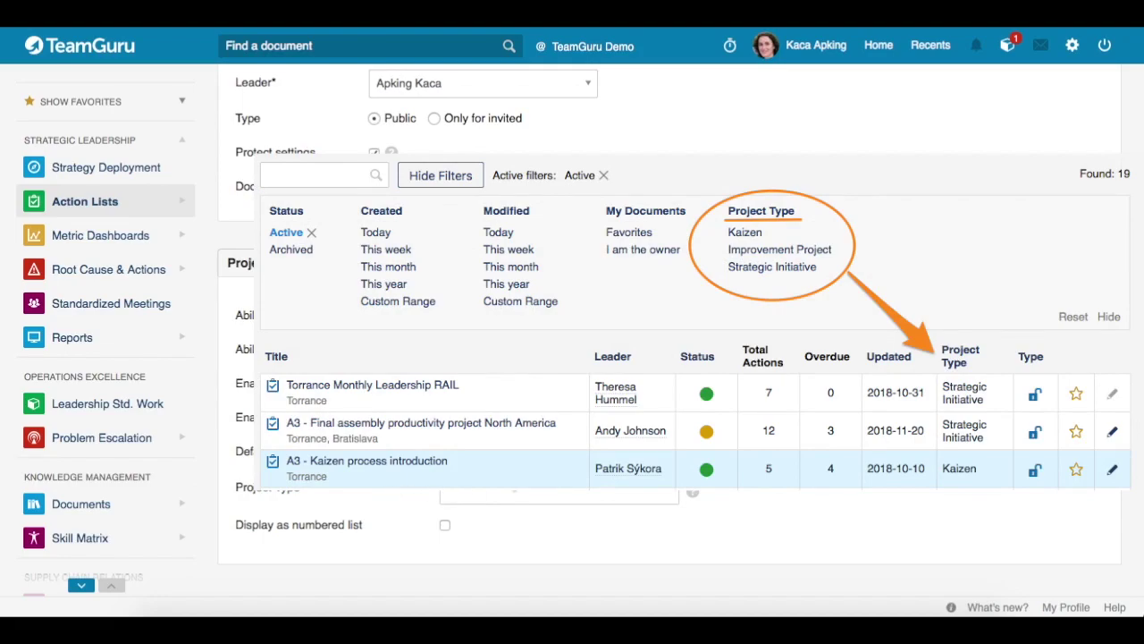
left_click(631, 489)
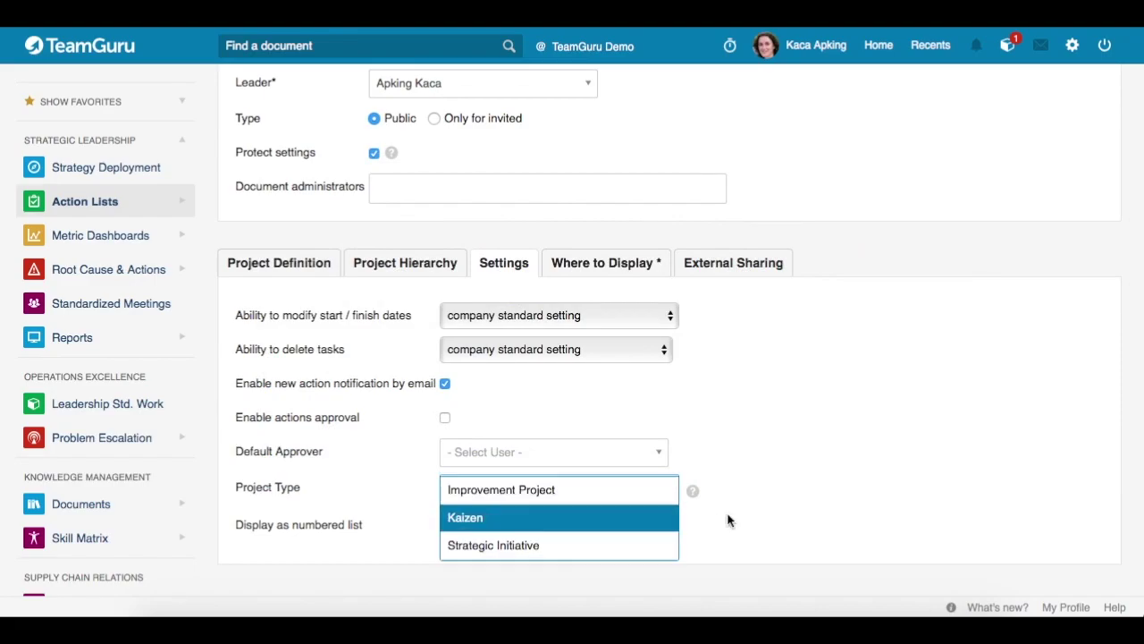
key("Escape")
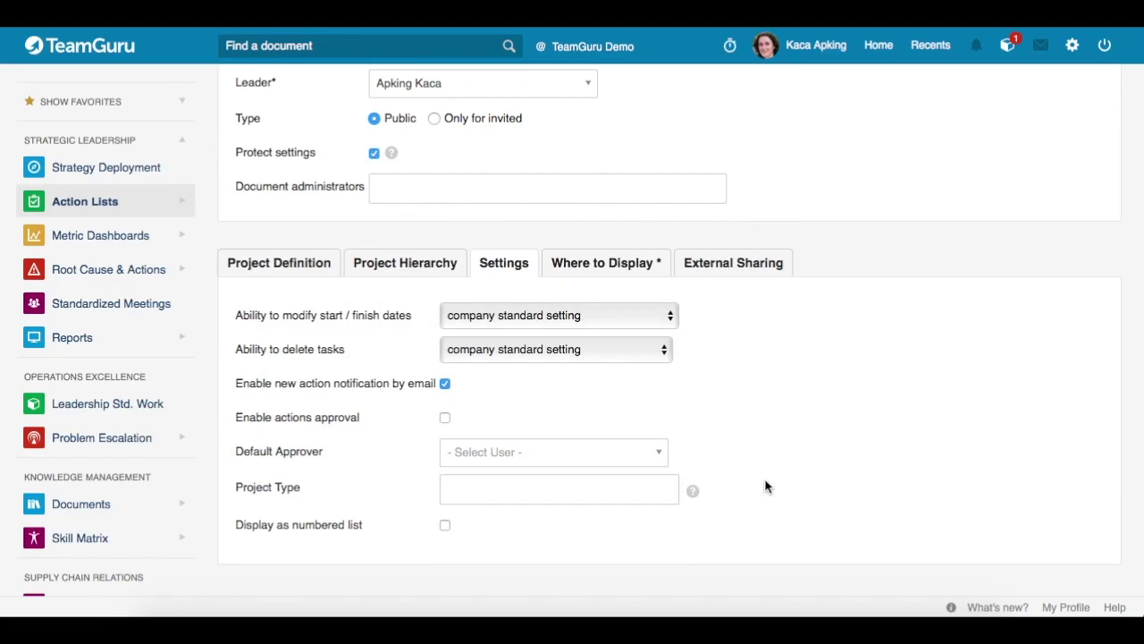
left_click(182, 204)
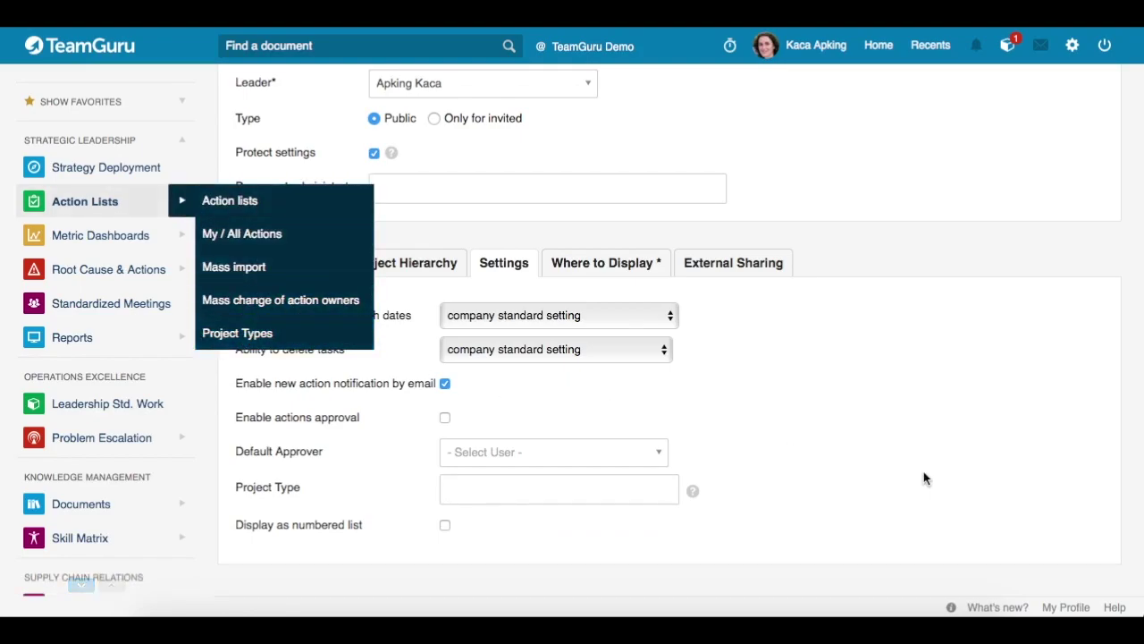
left_click(809, 421)
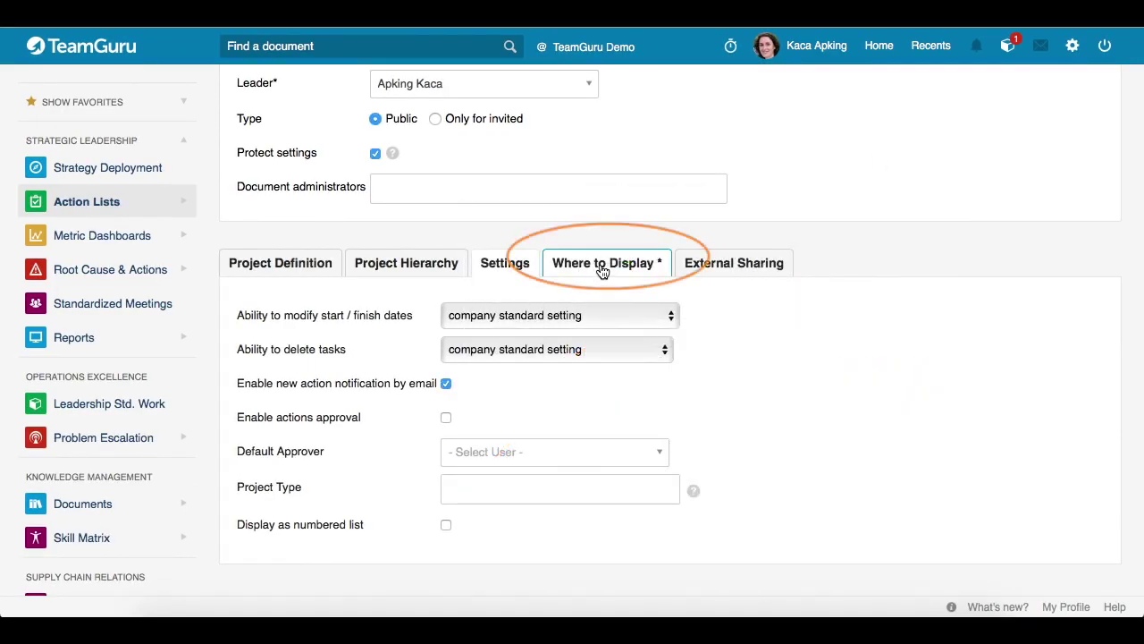
Check the list's Torrance folder placement and its External Sharing options.
left_click(581, 268)
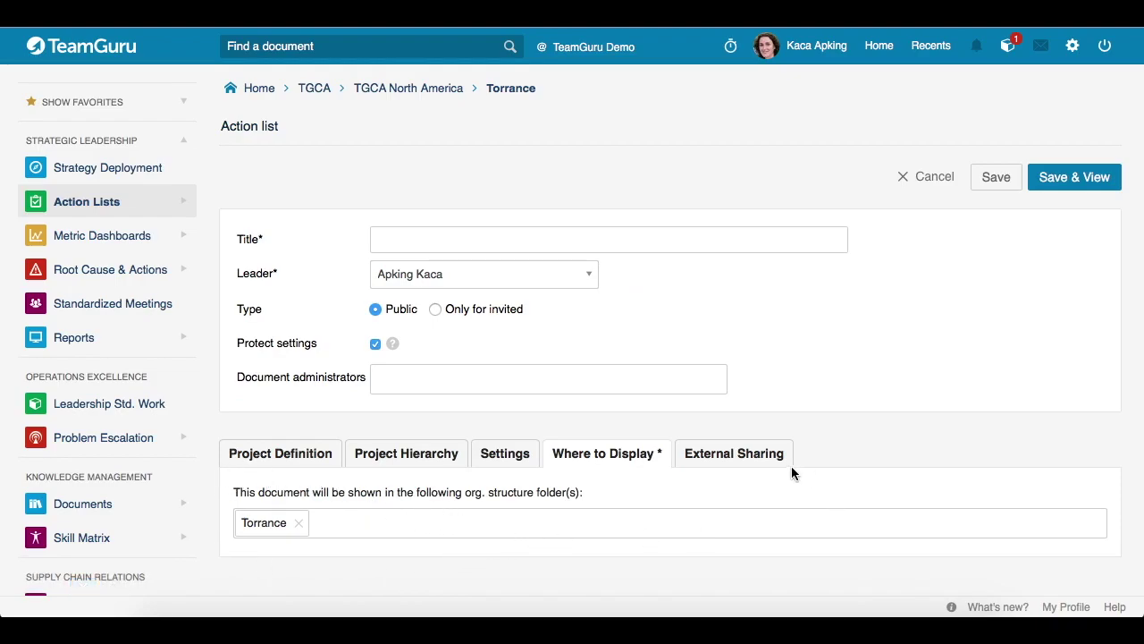
left_click(756, 462)
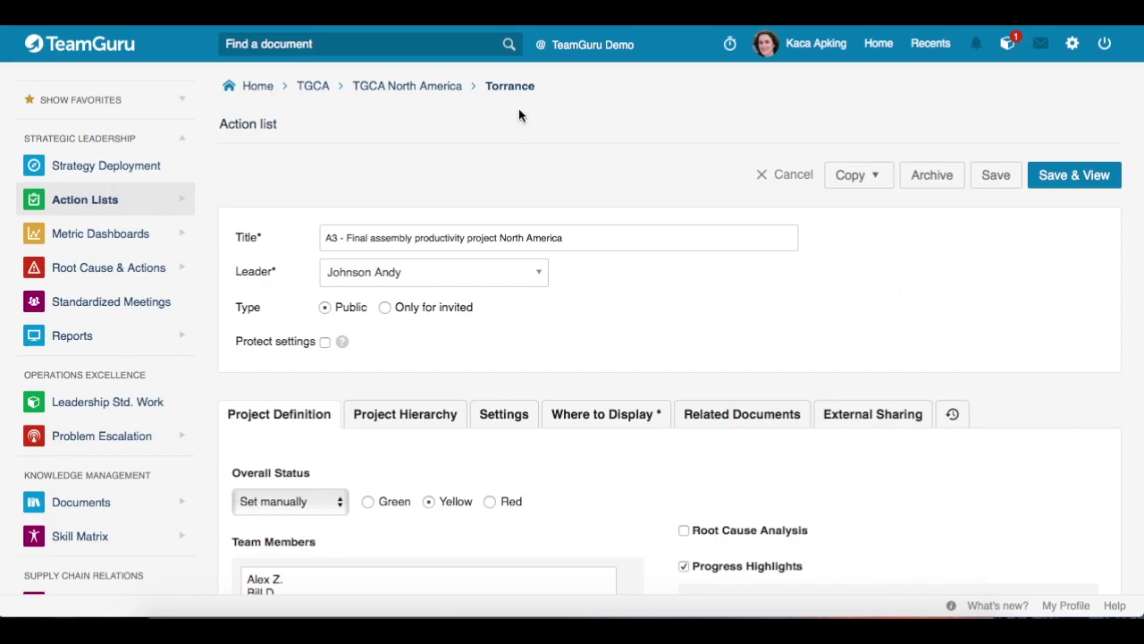
Save the A3 Final assembly productivity project North America settings and scroll to its action table.
left_click(1046, 178)
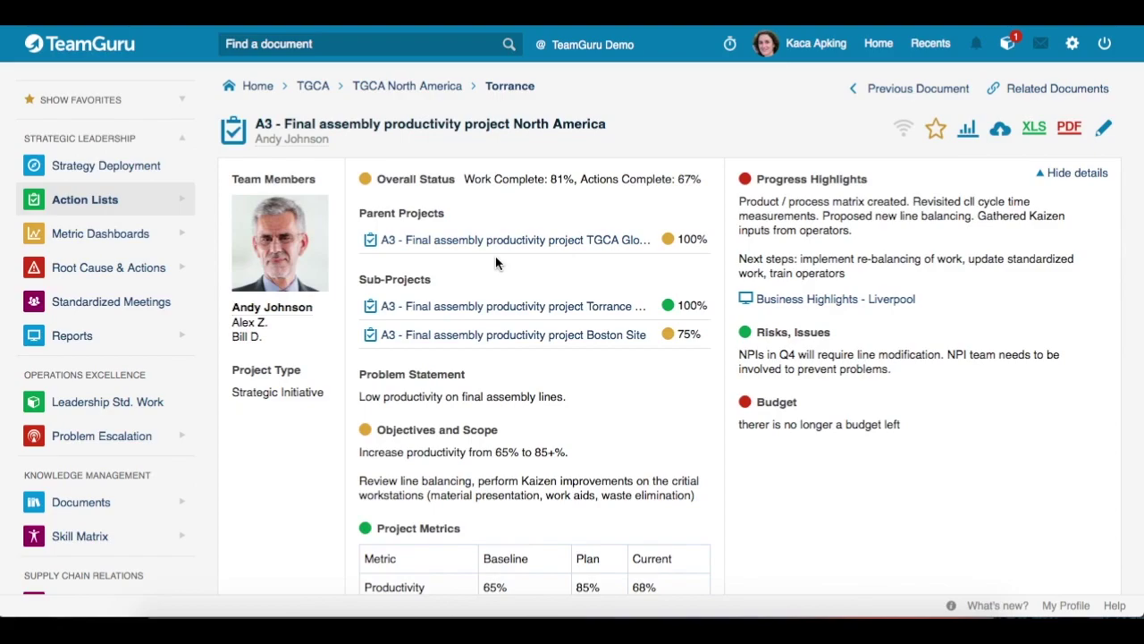
scroll(496, 255, "down", 6)
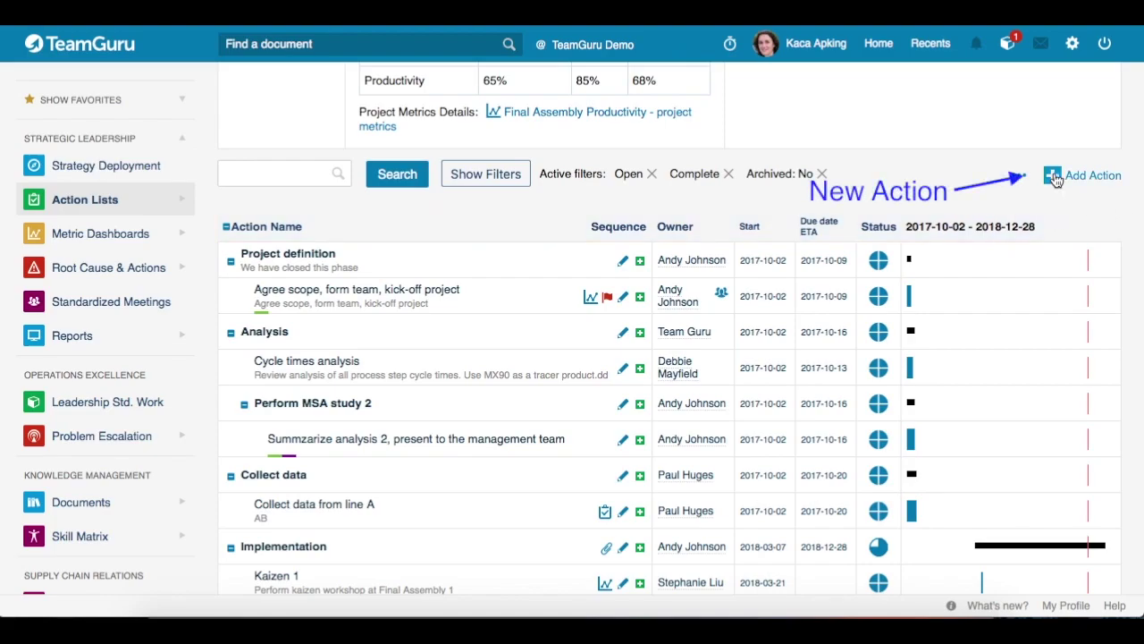
Scroll to the filtered action table and add a new action under Implementation.
scroll(510, 234, "down", 1)
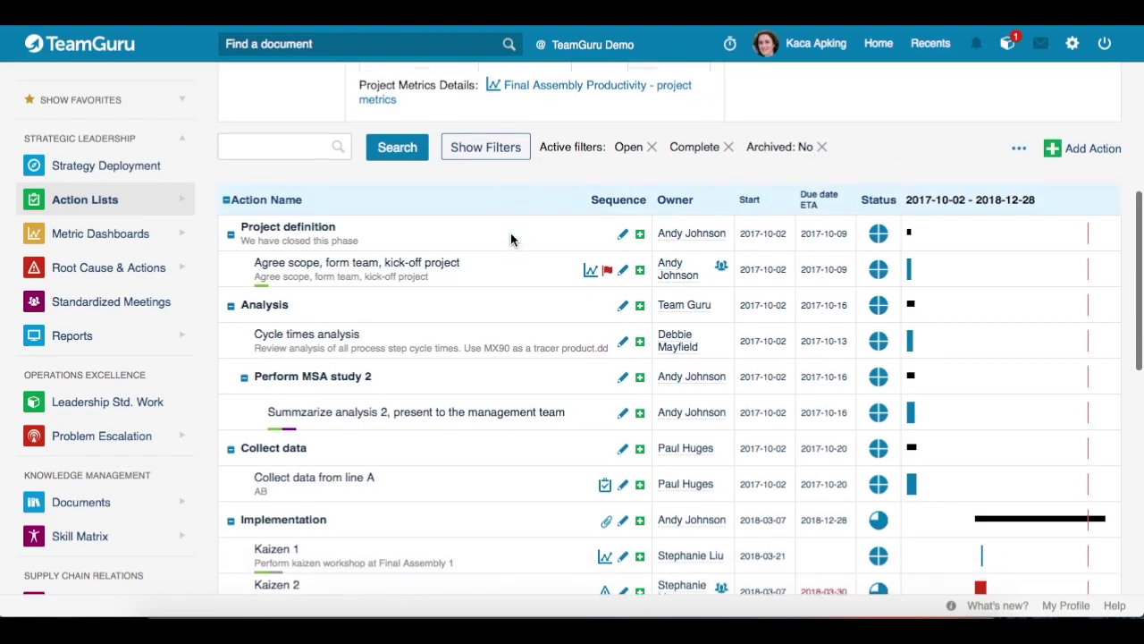
scroll(512, 236, "down", 1)
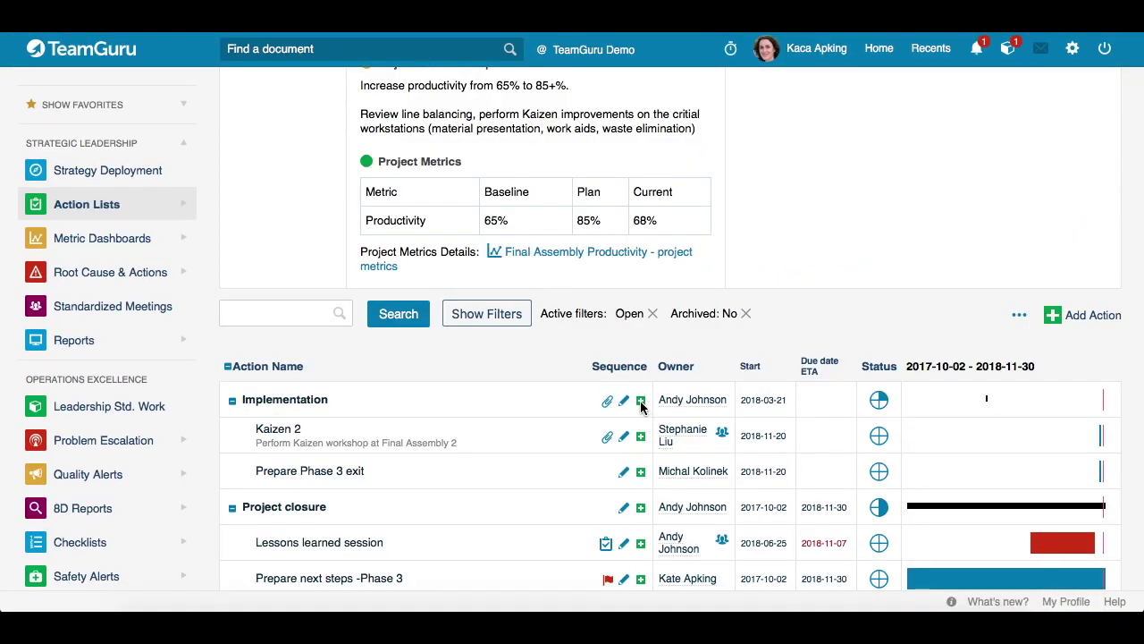
left_click(641, 401)
Enter a new Implementation action's name and description fields, then scroll to the Agree scope action's details.
left_click(790, 123)
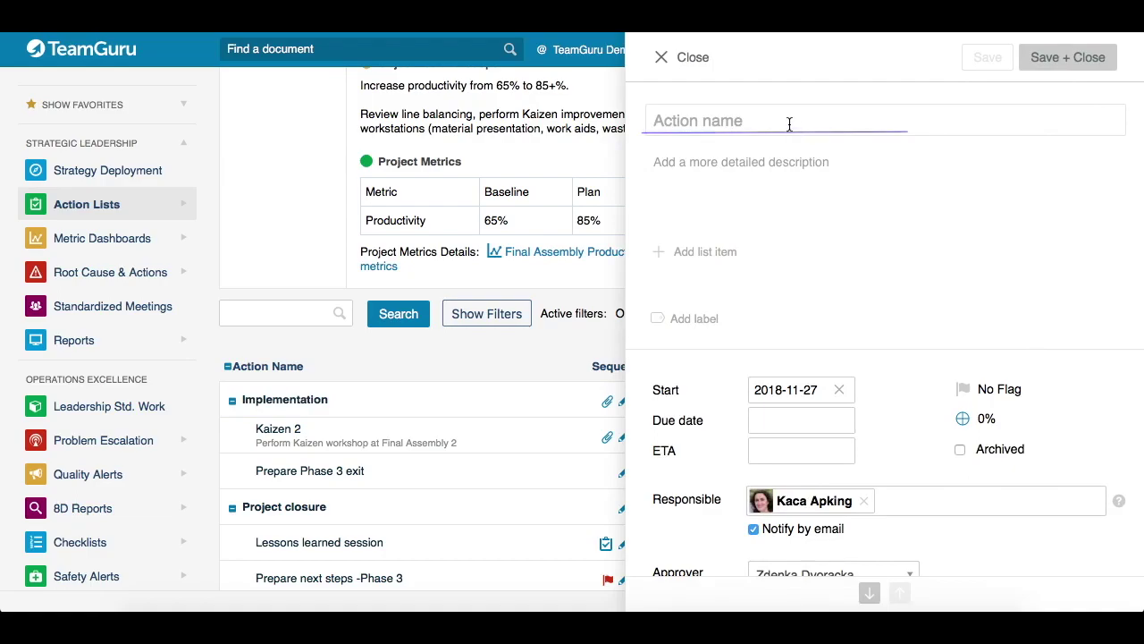
left_click(746, 151)
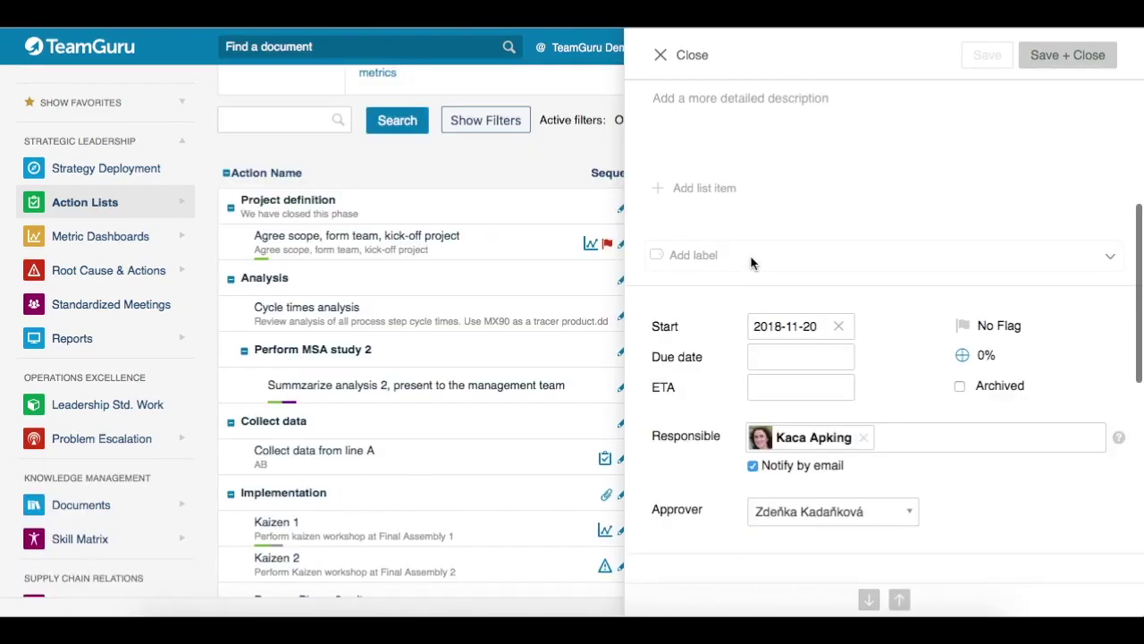
scroll(751, 262, "down", 1)
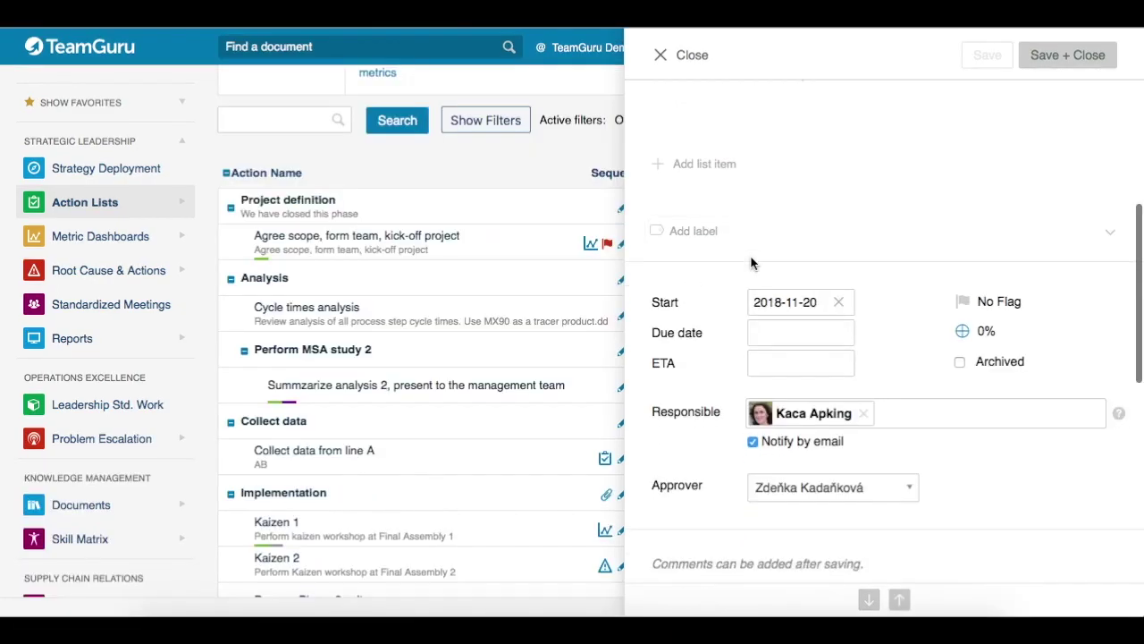
scroll(711, 229, "down", 2)
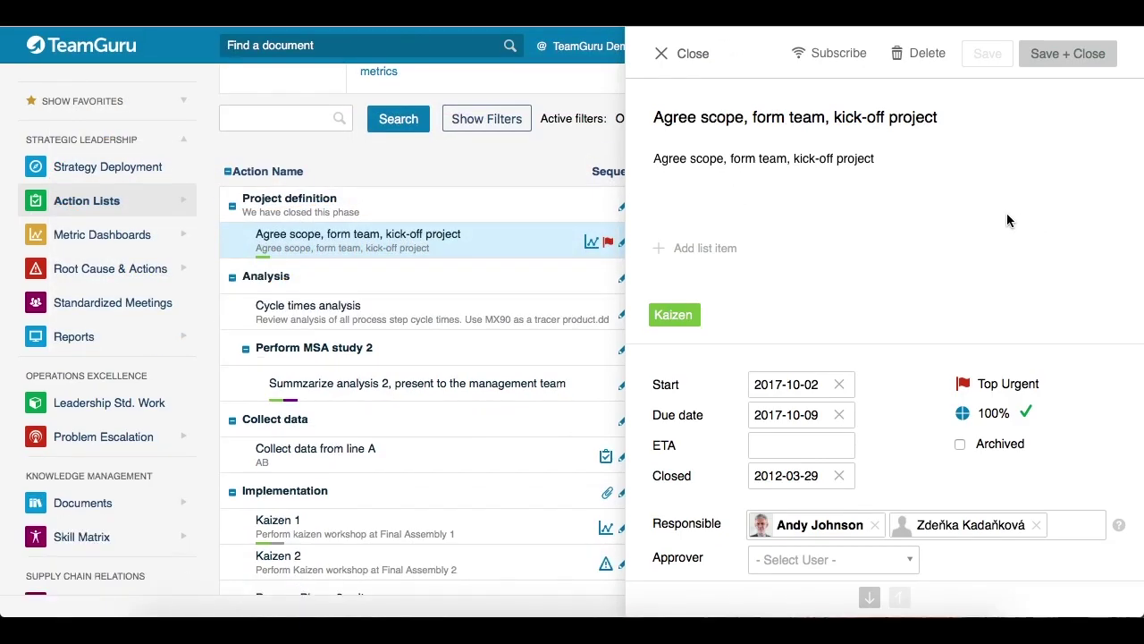
scroll(993, 184, "down", 2)
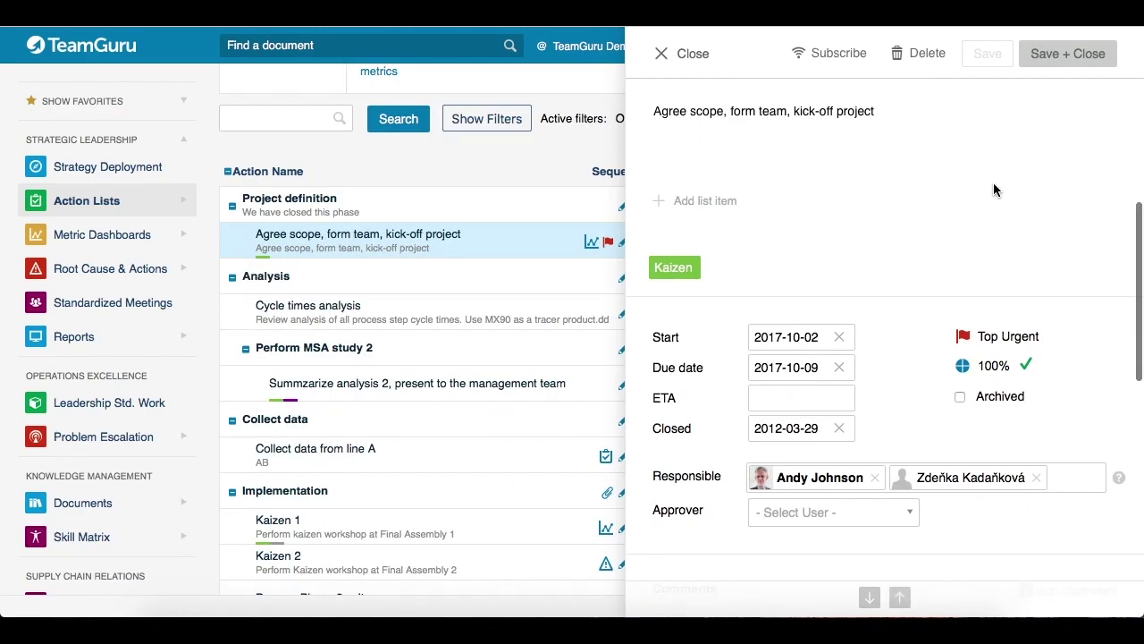
left_click(785, 268)
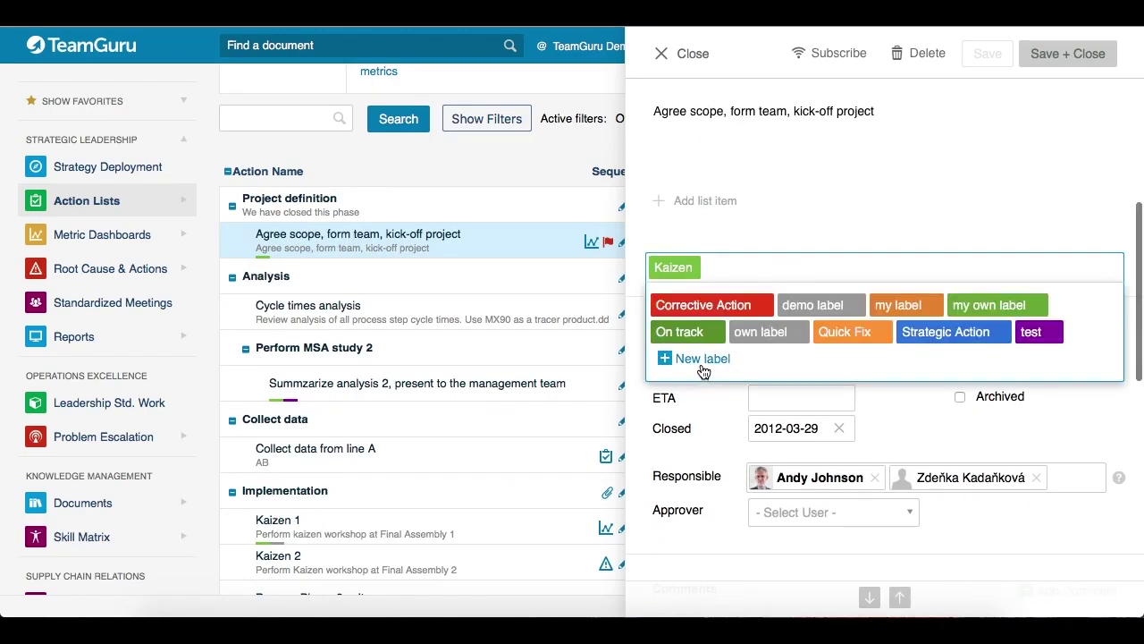
left_click(835, 171)
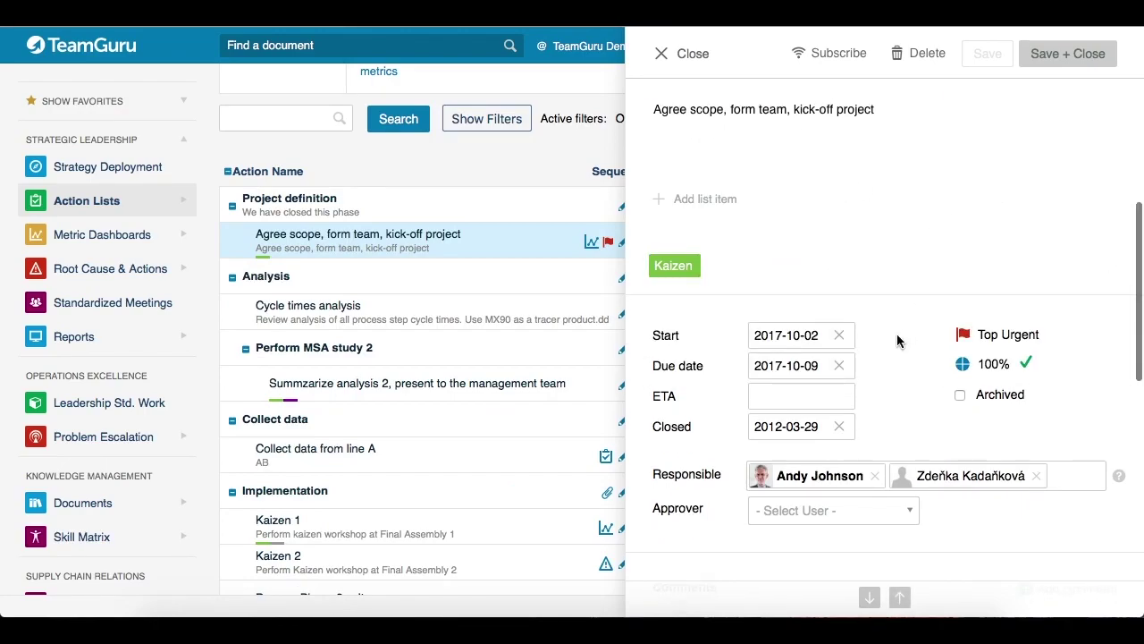
scroll(896, 333, "down", 2)
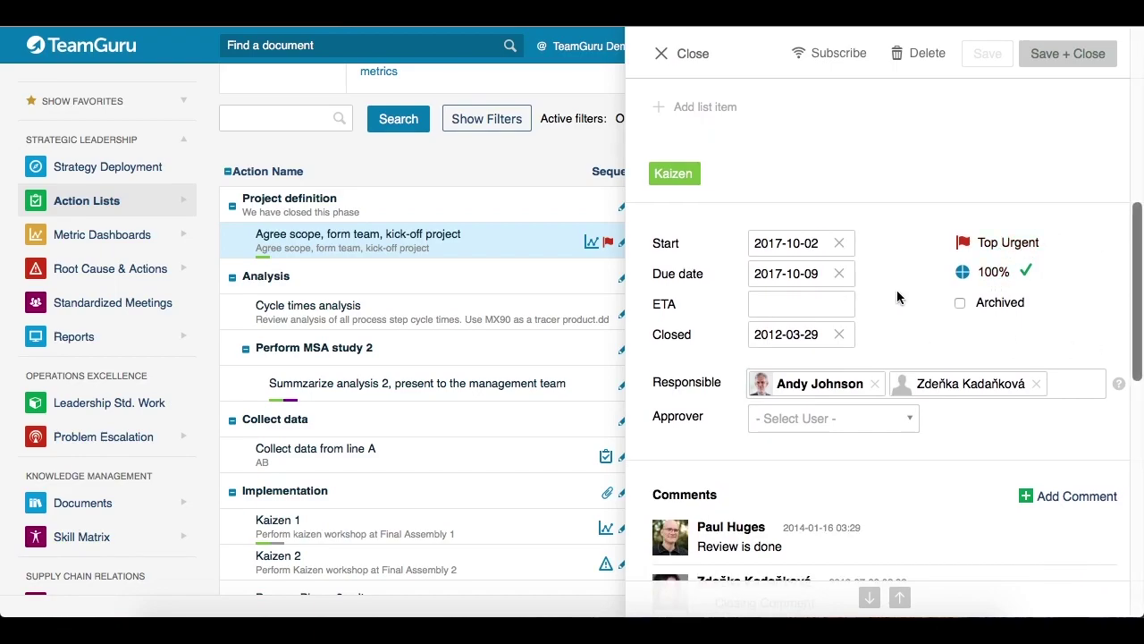
scroll(897, 295, "down", 7)
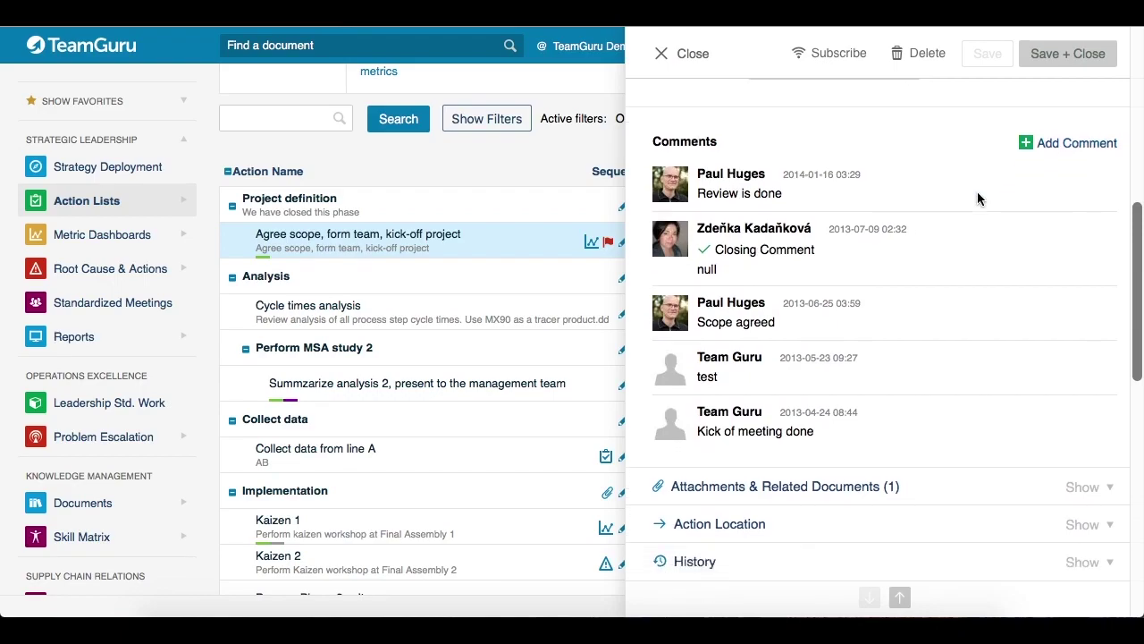
left_click(722, 488)
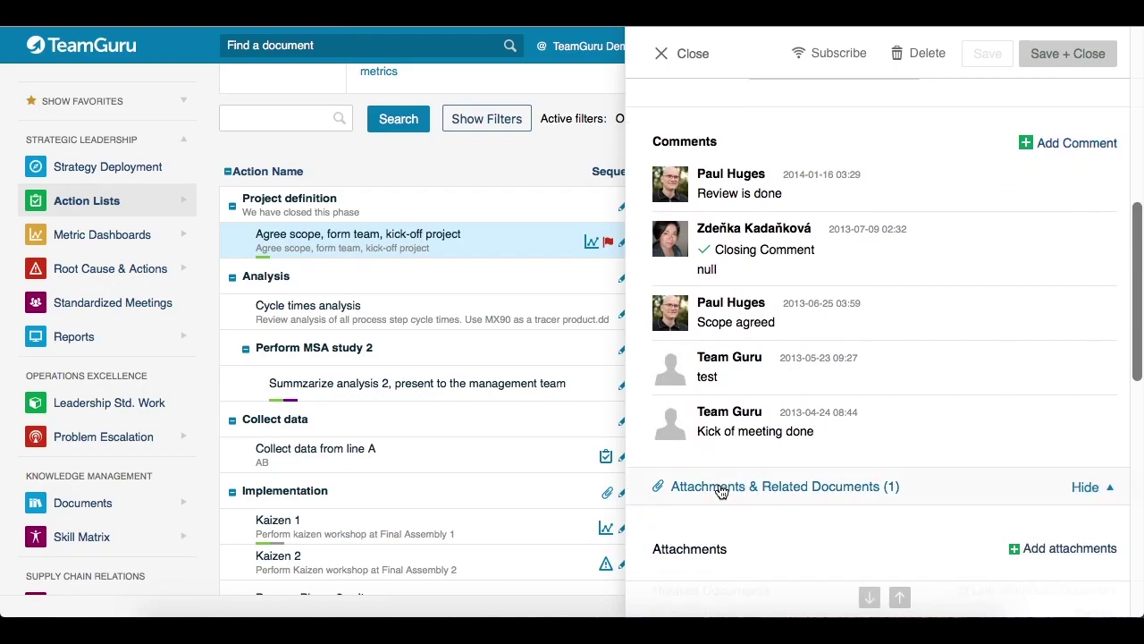
scroll(742, 474, "down", 2)
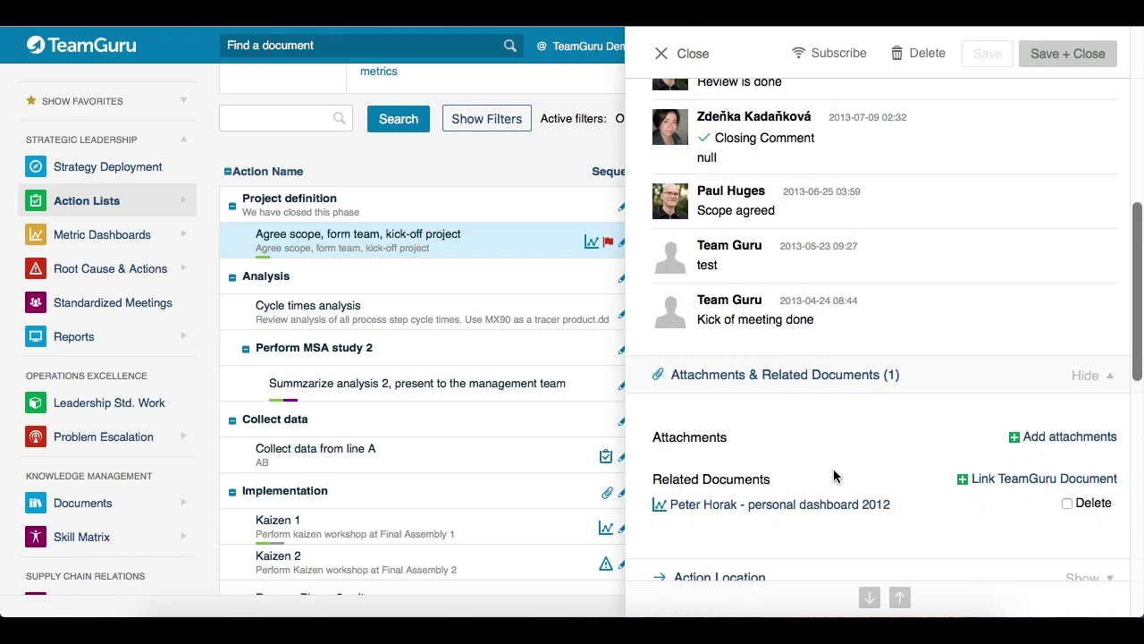
scroll(834, 475, "down", 1)
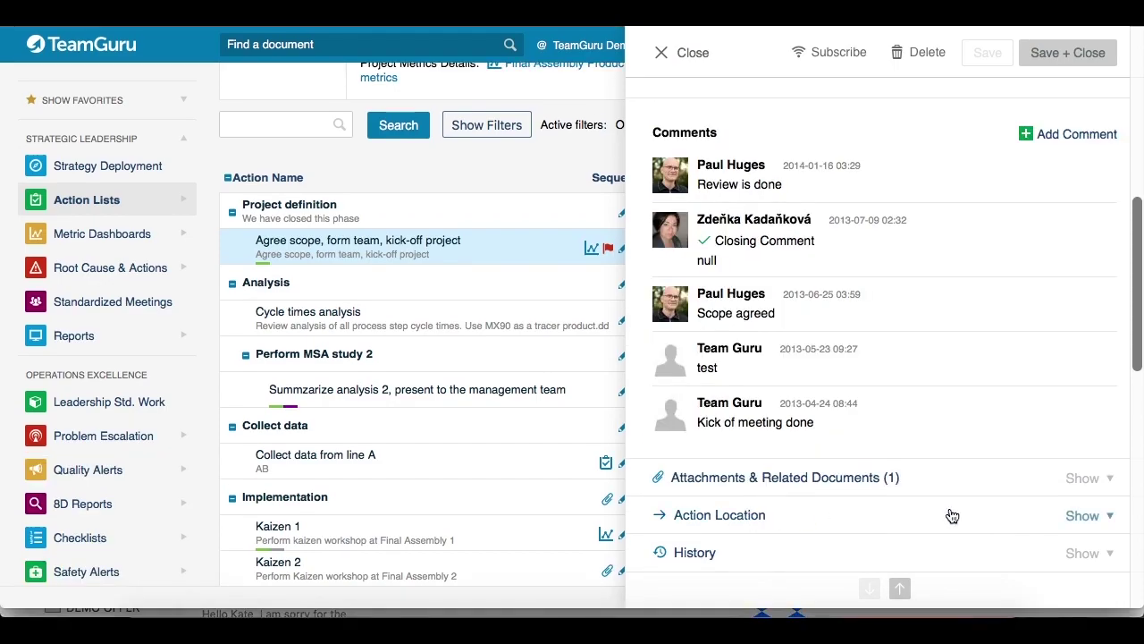
Check the Agree scope action's location, viewing its Action list choices without changing it.
left_click(1109, 516)
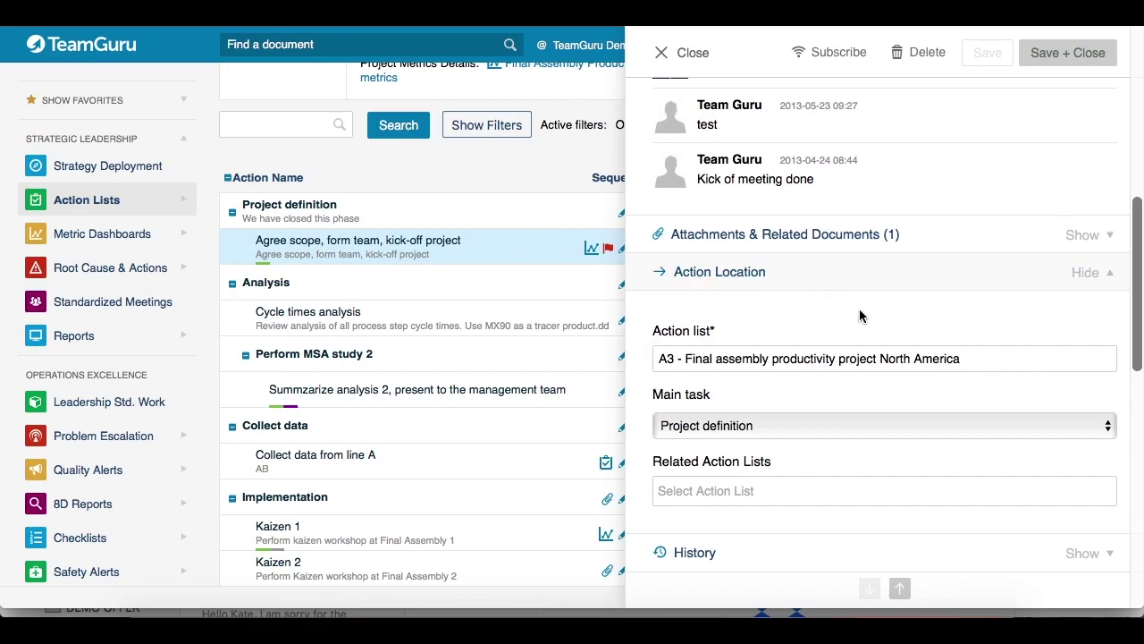
left_click(984, 363)
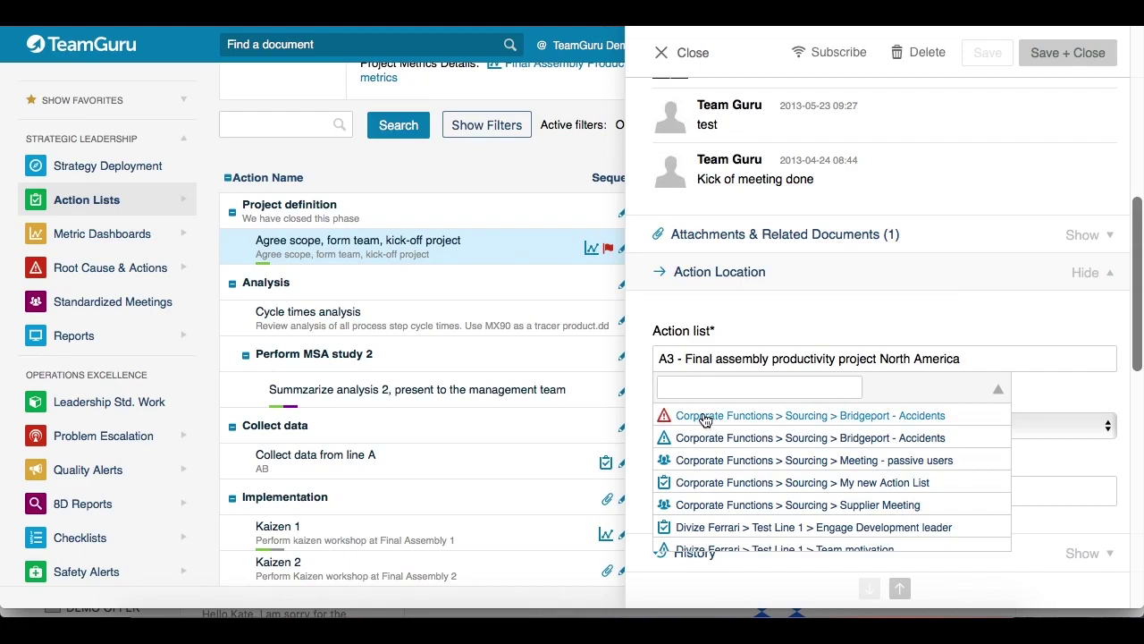
left_click(999, 391)
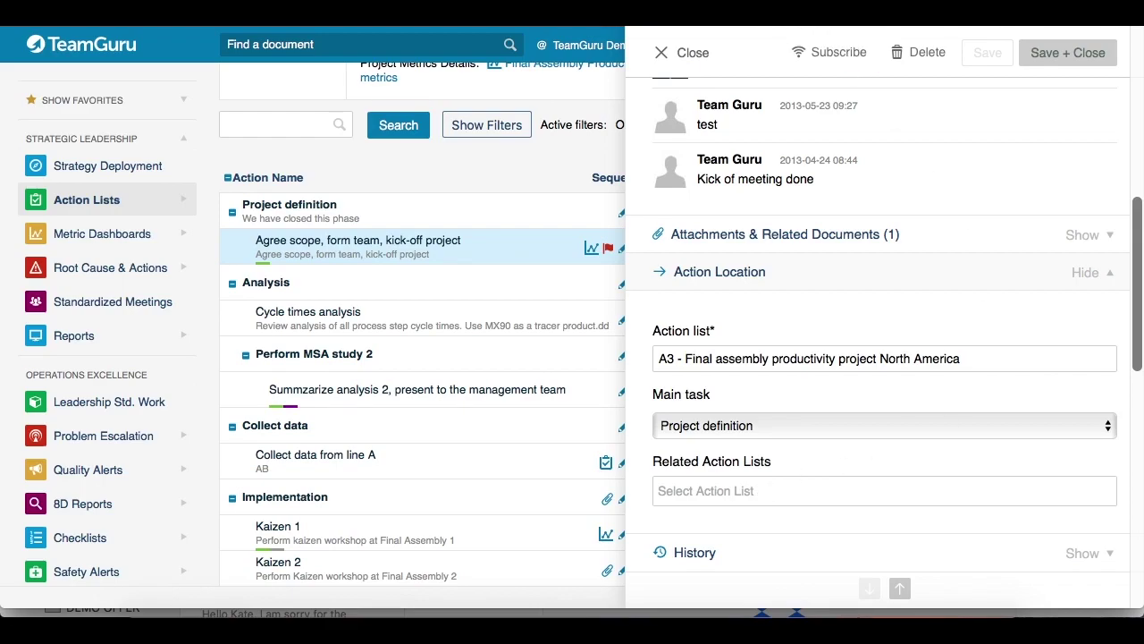
Expand the Agree scope action's History and scroll through its change record.
left_click(696, 551)
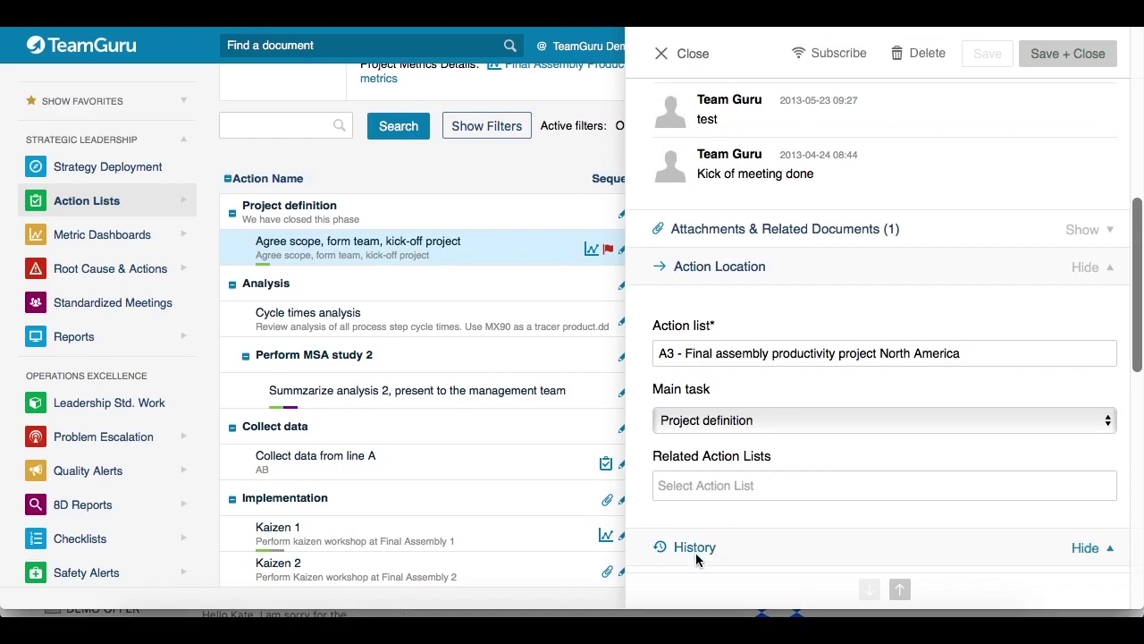
scroll(695, 552, "down", 1)
scroll(900, 435, "down", 1)
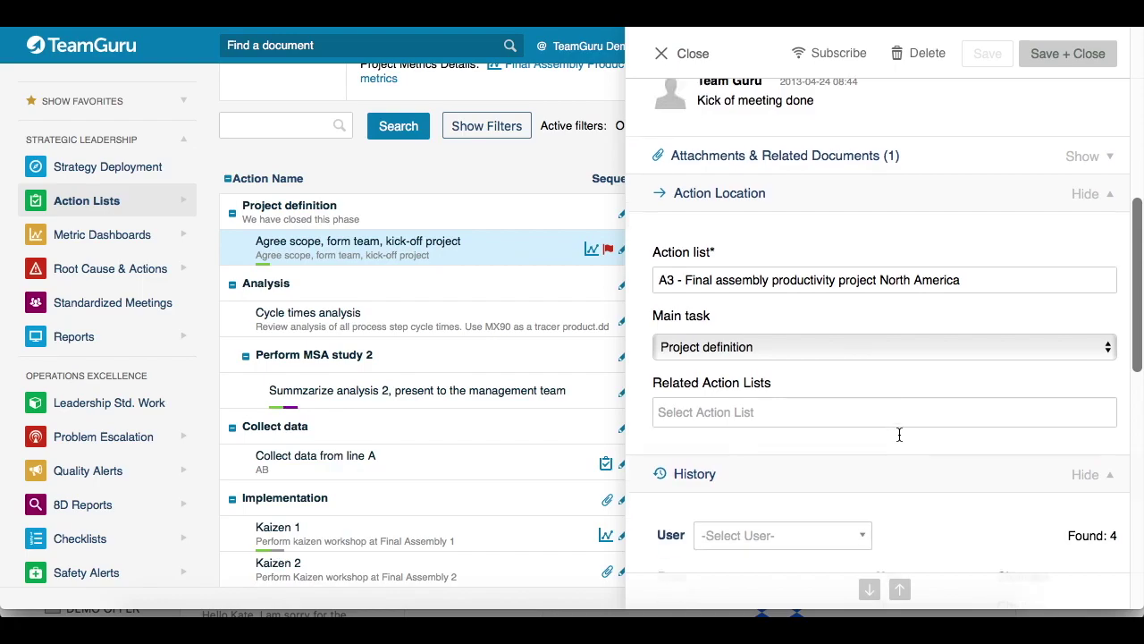
scroll(900, 435, "down", 2)
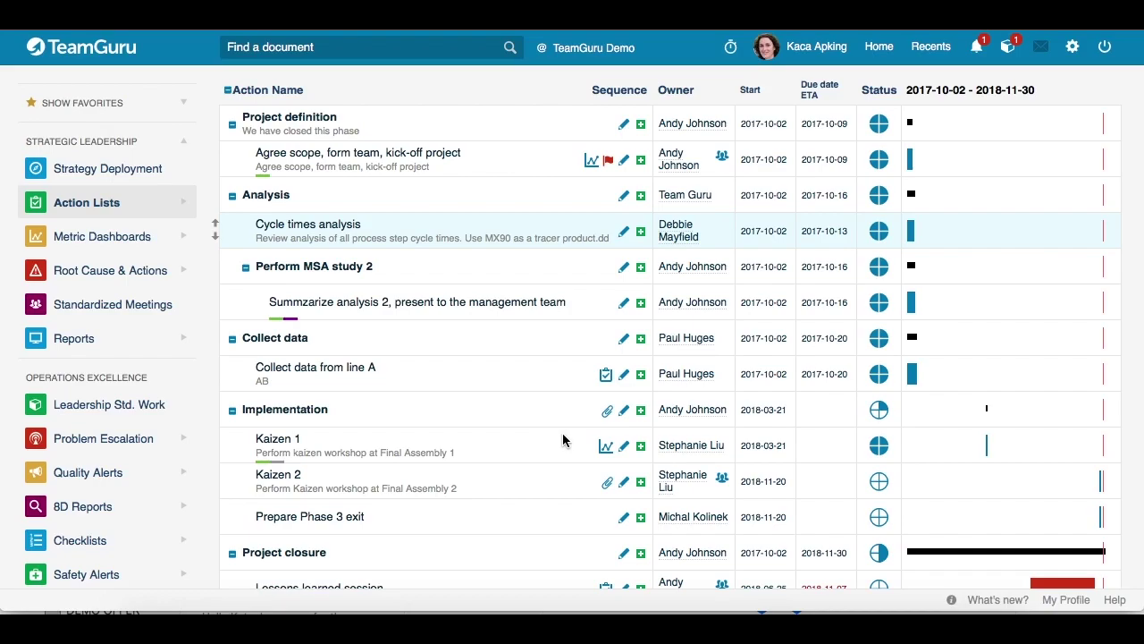
Choose an approver for Kaizen 1 and save it.
left_click(625, 447)
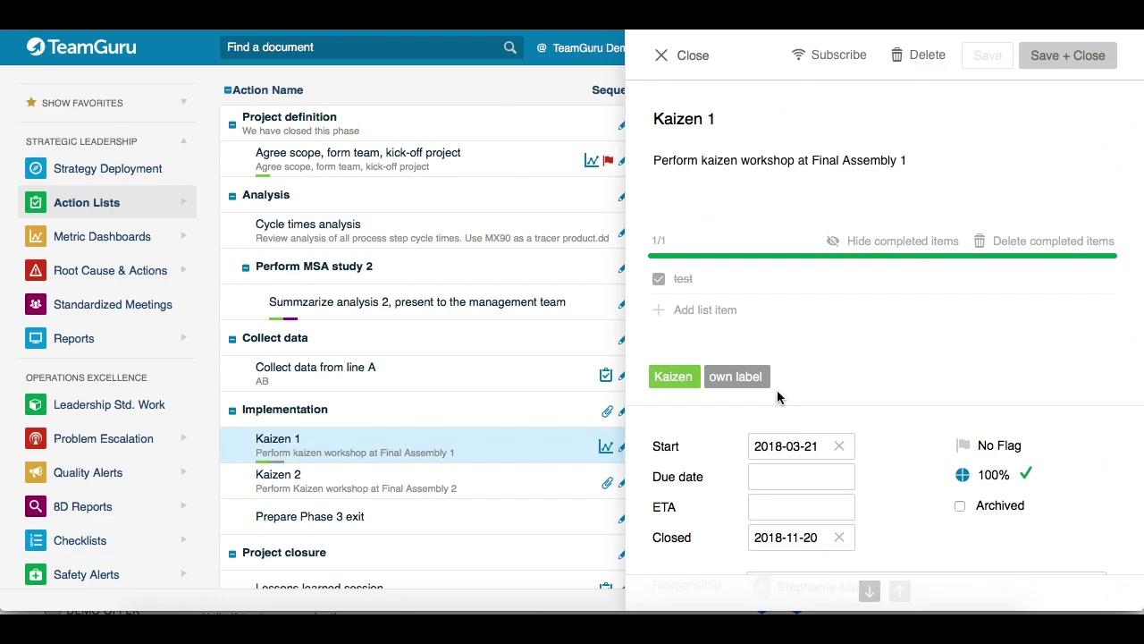
scroll(885, 353, "down", 4)
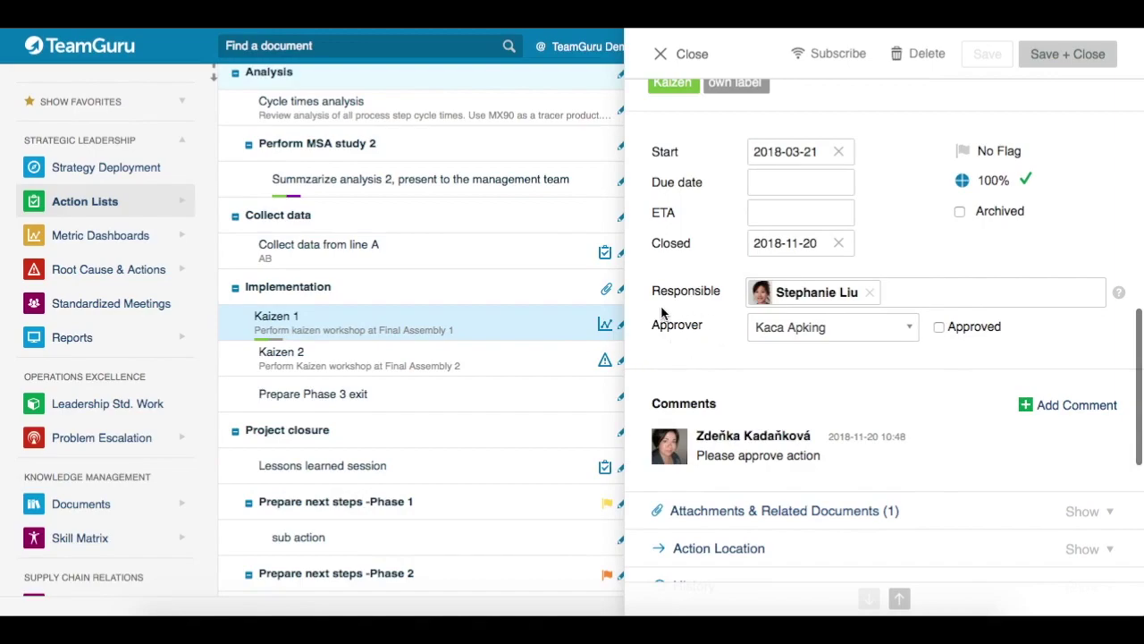
left_click(905, 330)
left_click(794, 414)
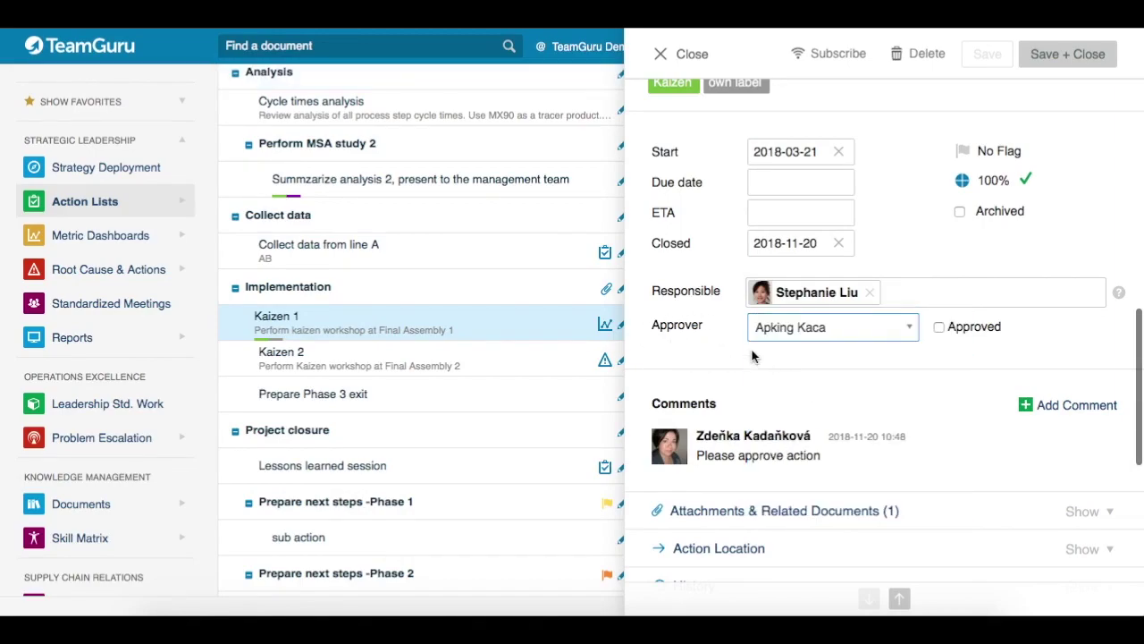
left_click(1049, 52)
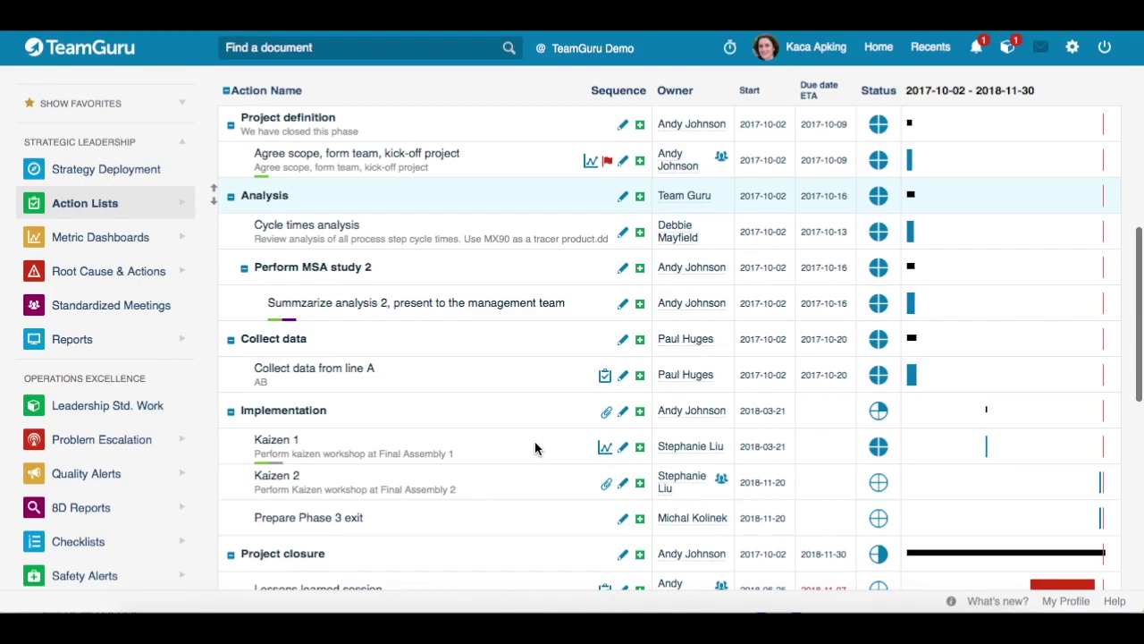
Tick Kaizen 1's Approved checkbox and save it with Save + Close.
left_click(623, 456)
scroll(857, 297, "down", 2)
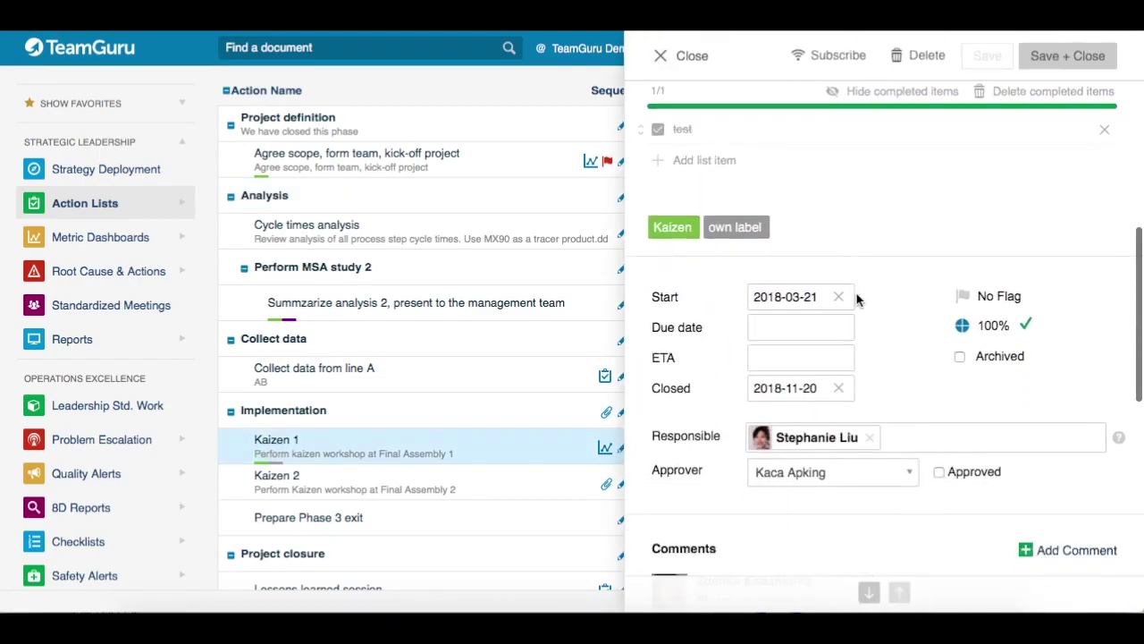
scroll(857, 293, "down", 2)
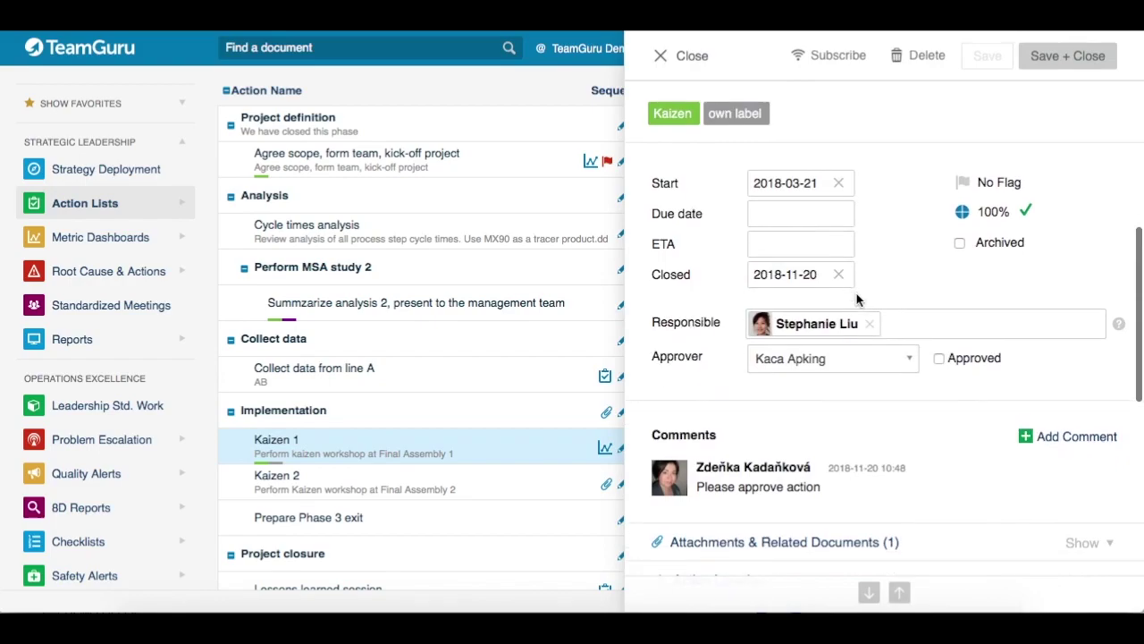
left_click(940, 359)
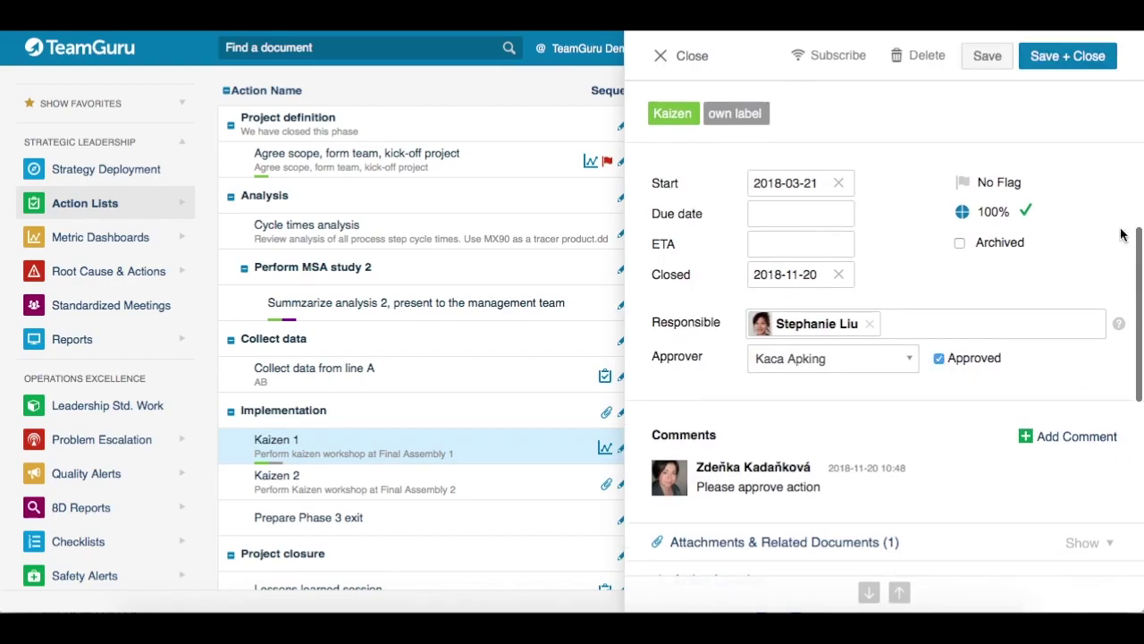
left_click(1052, 57)
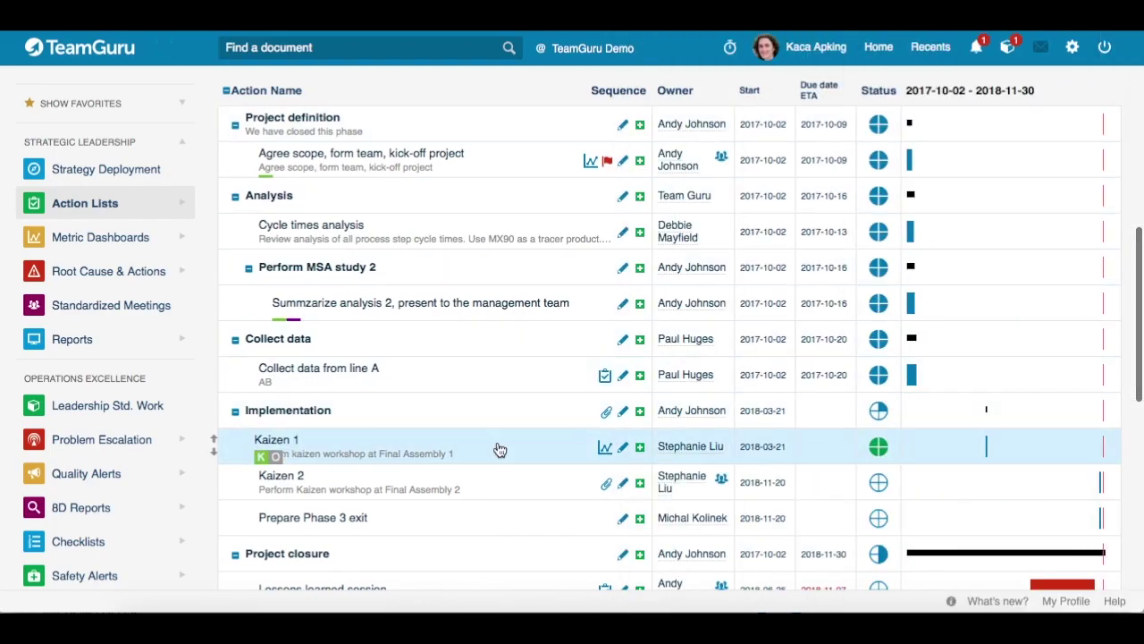
scroll(500, 450, "down", 1)
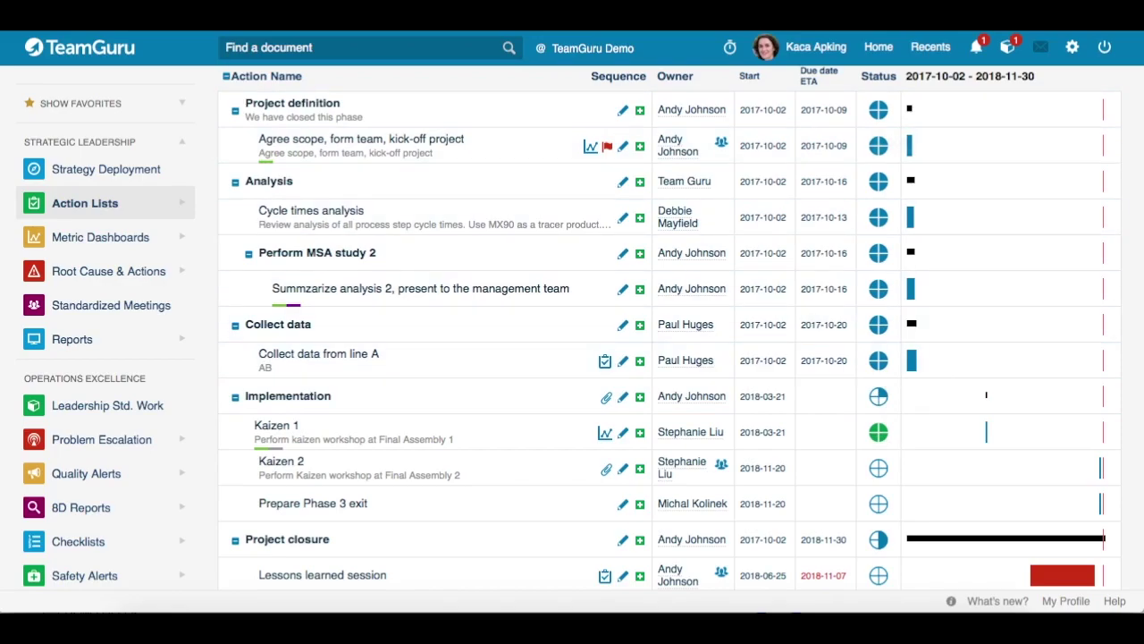
scroll(481, 369, "down", 2)
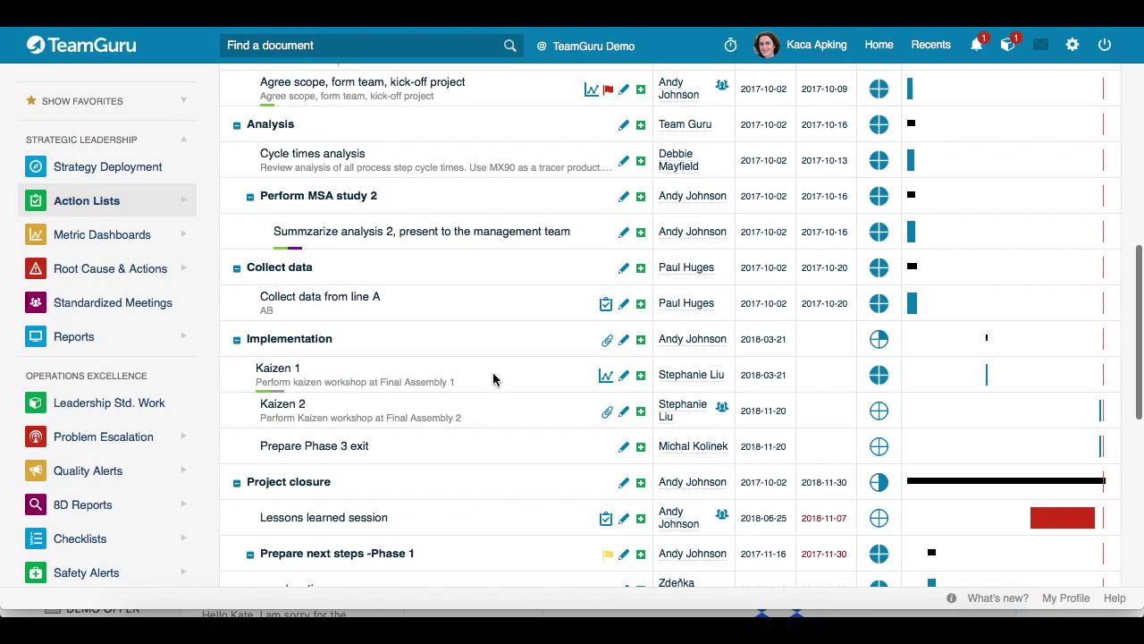
left_click(622, 376)
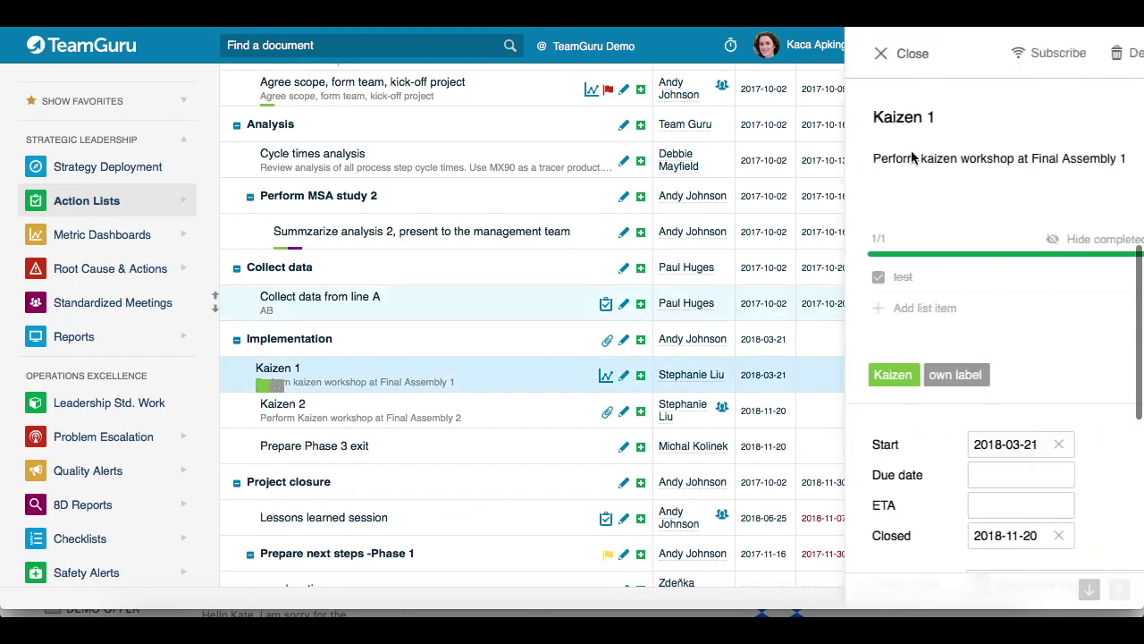
scroll(990, 148, "down", 4)
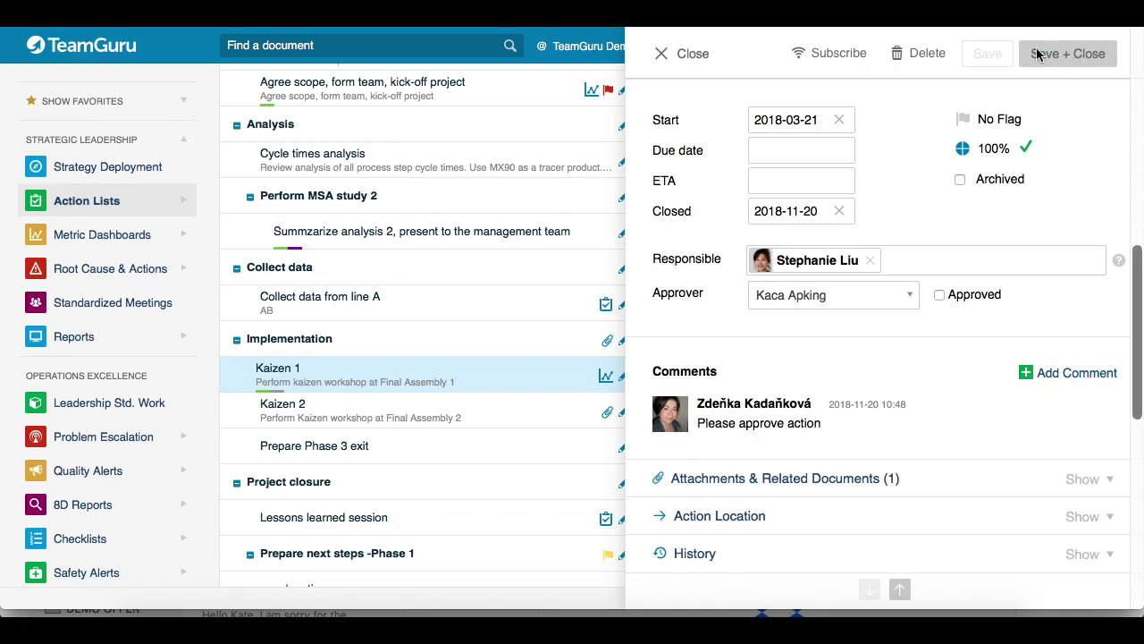
left_click(669, 54)
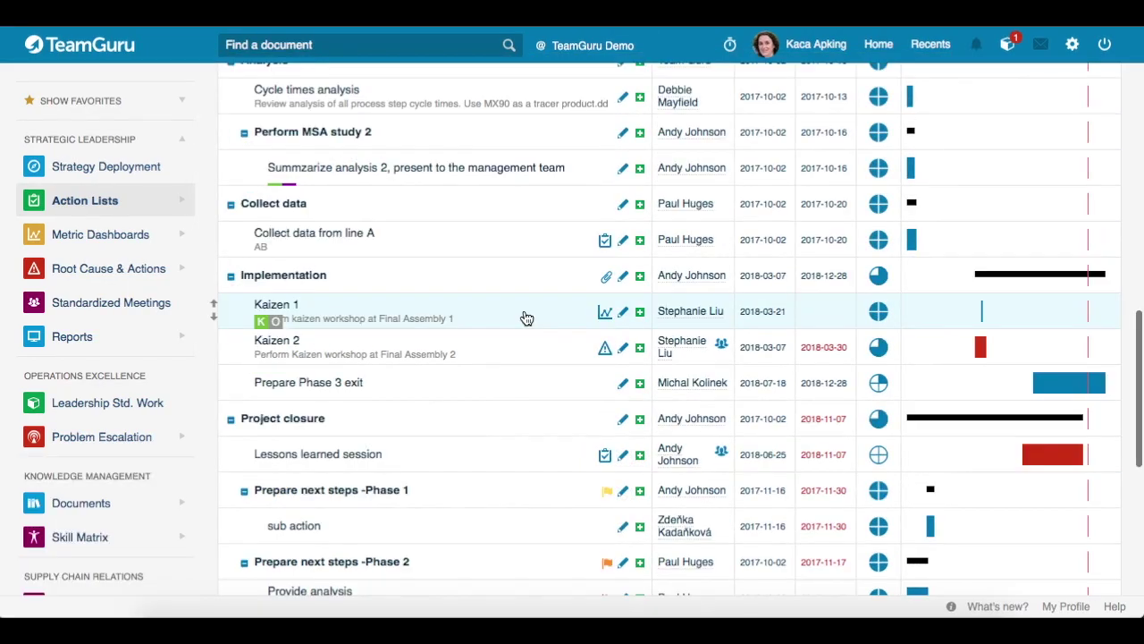
Review Actions Awaiting Approval on the dashboard, then return to the A3 project's open actions.
left_click(92, 45)
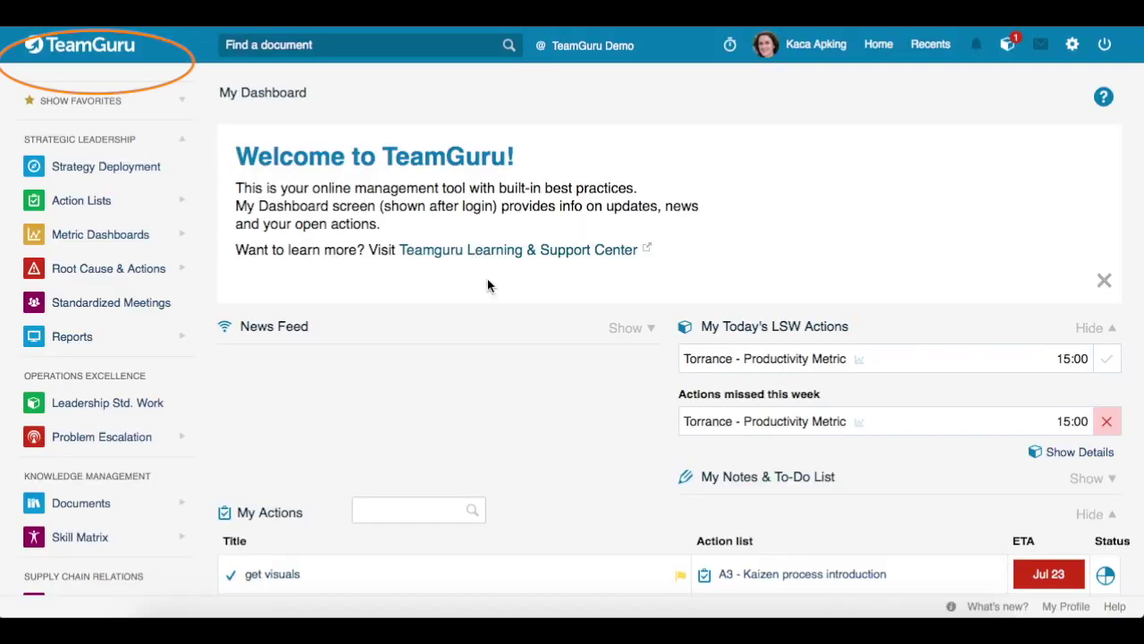
scroll(446, 356, "down", 3)
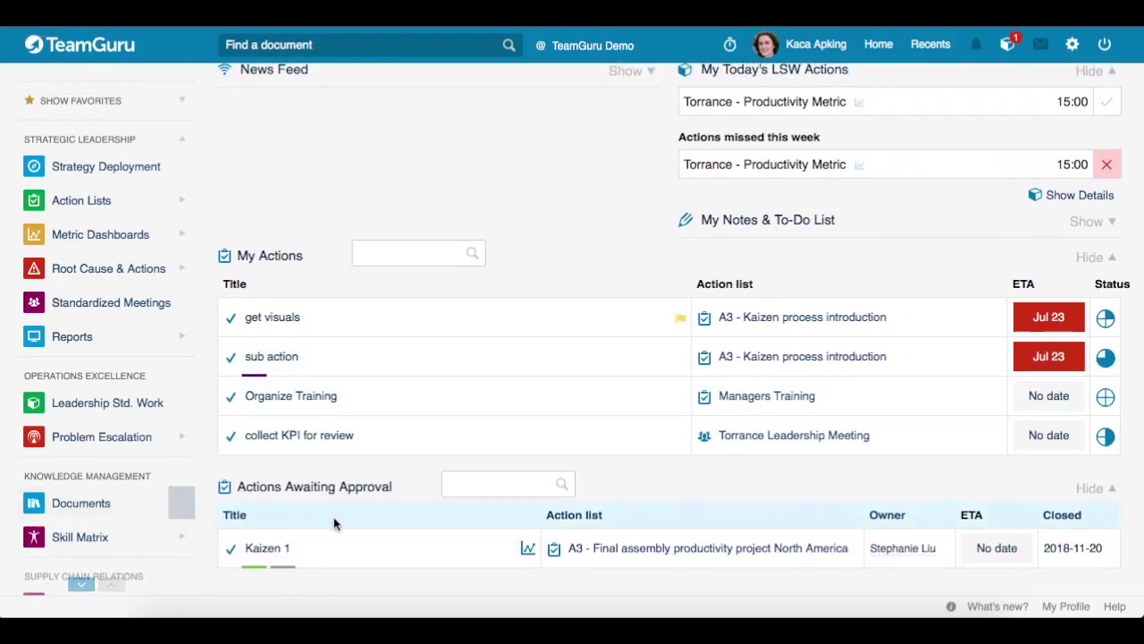
left_click(755, 548)
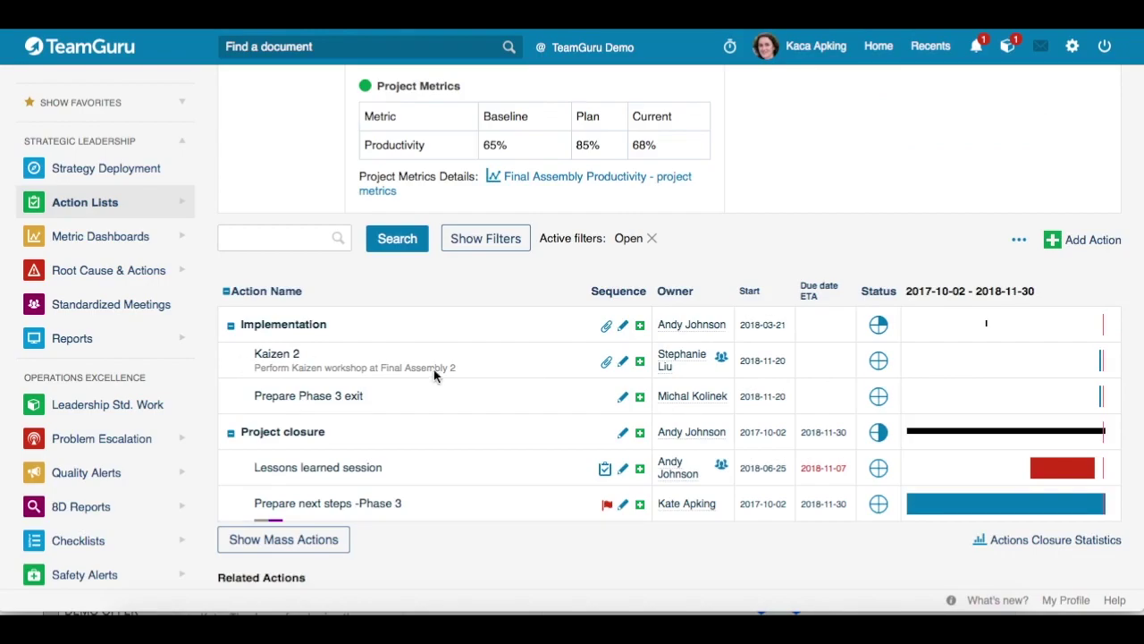
Change Kaizen 2's progress from 0% to 100% and save it.
left_click(621, 366)
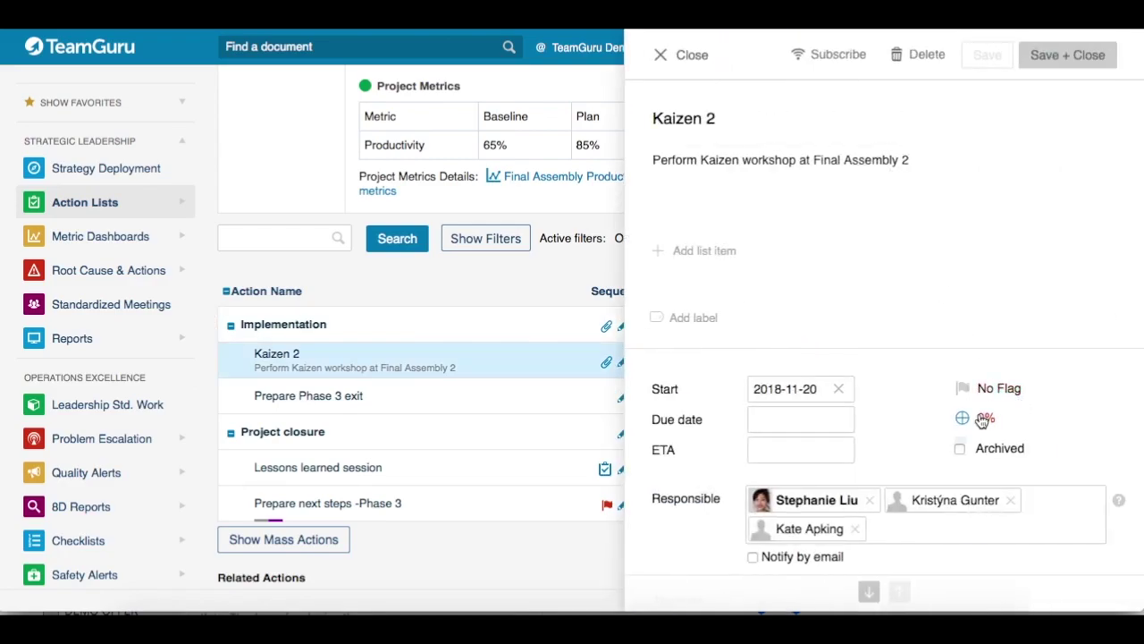
left_click(989, 418)
left_click(1005, 561)
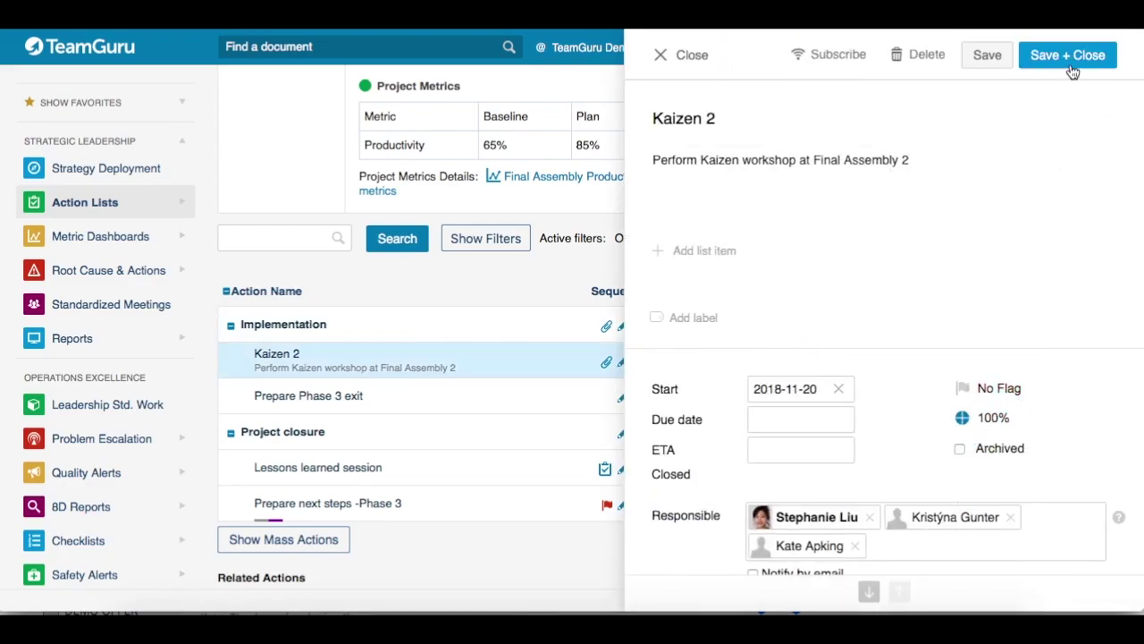
left_click(1051, 56)
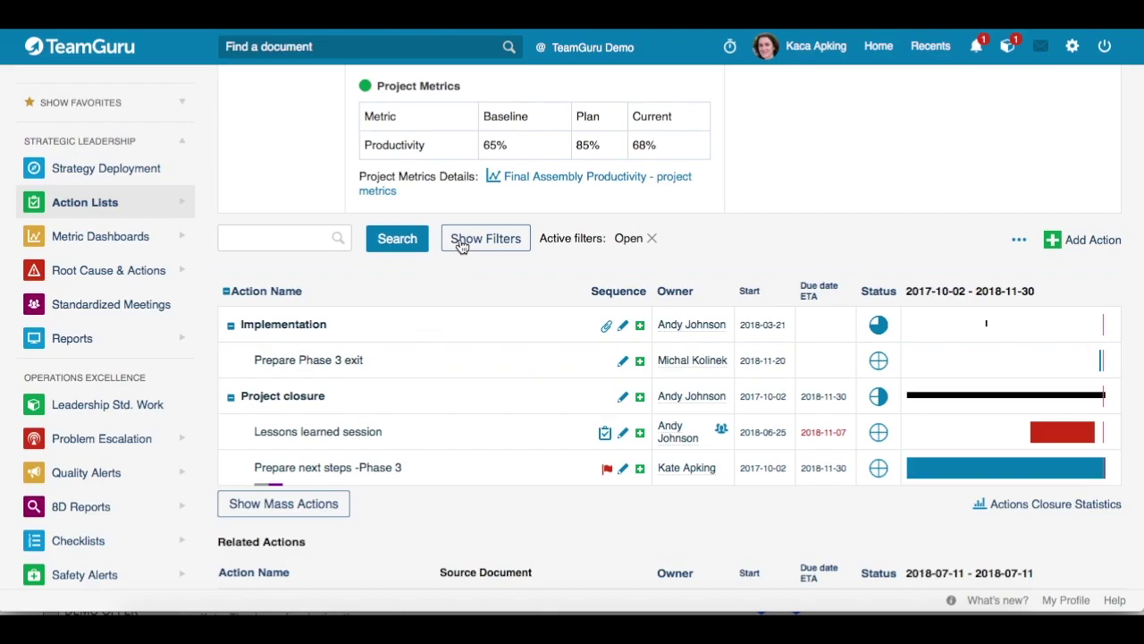
Add Complete to the Status filter alongside Open so Kaizen 1 and Kaizen 2 reappear.
scroll(658, 238, "up", 1)
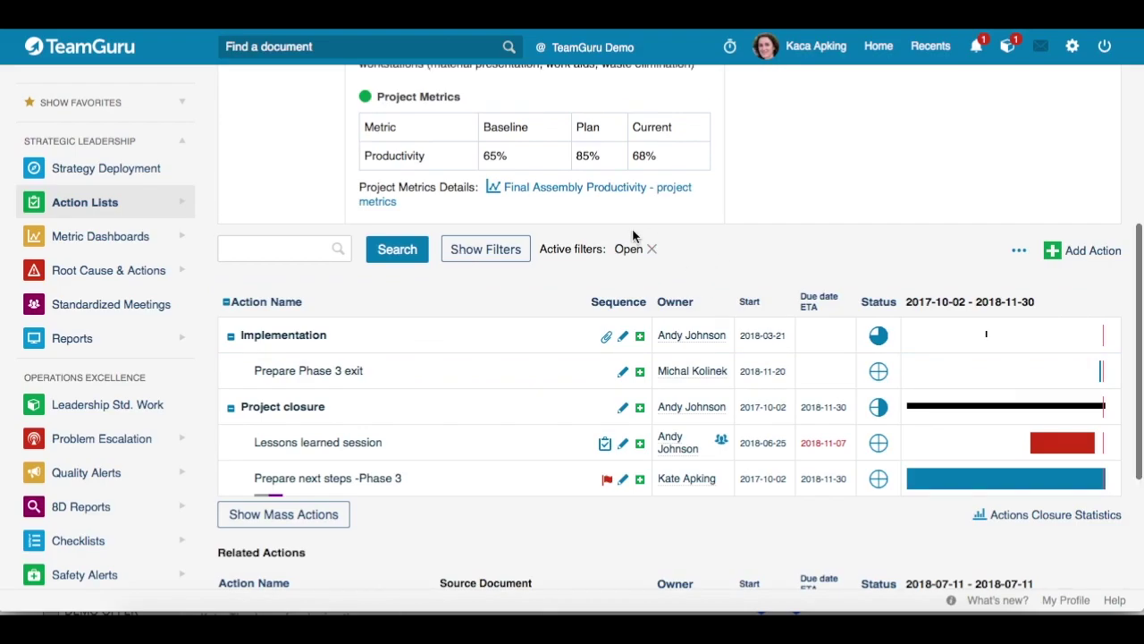
left_click(450, 255)
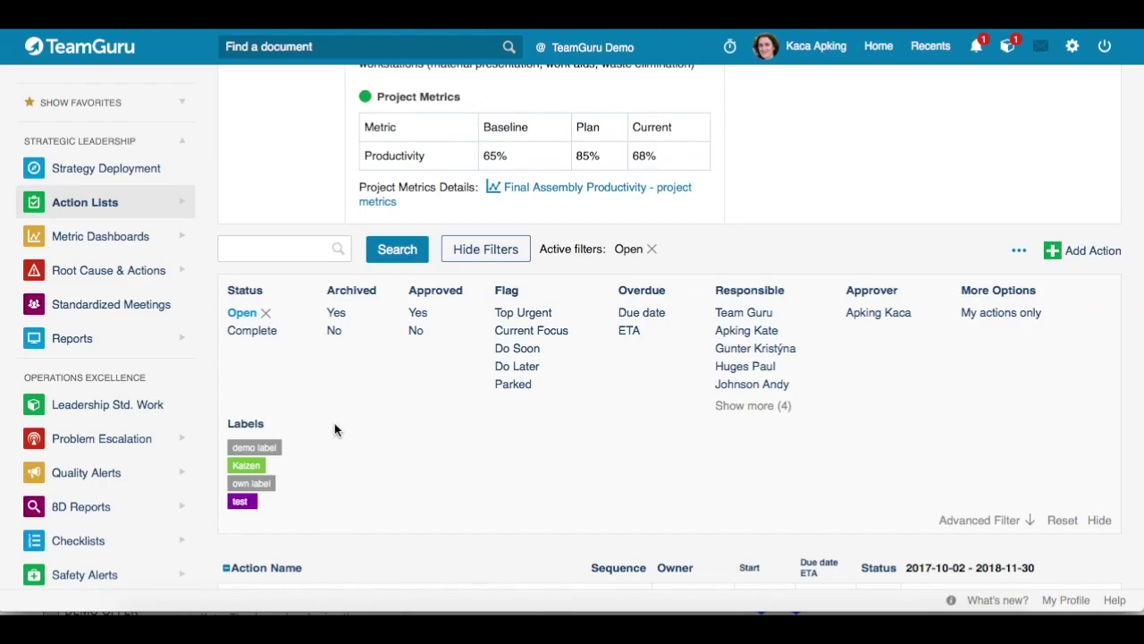
left_click(275, 333)
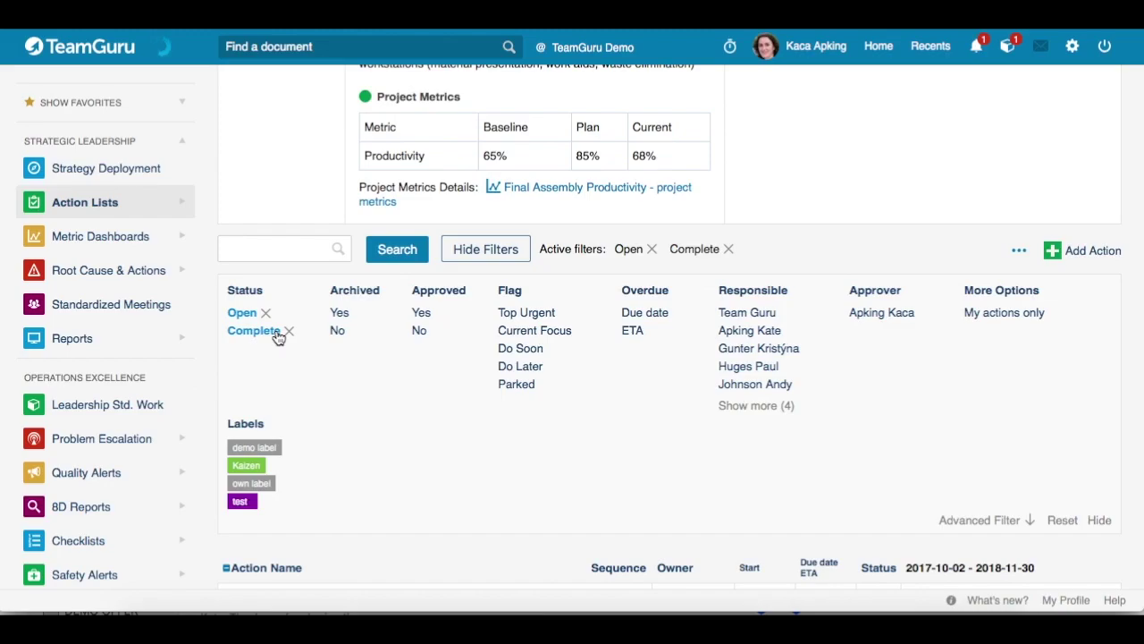
left_click(463, 253)
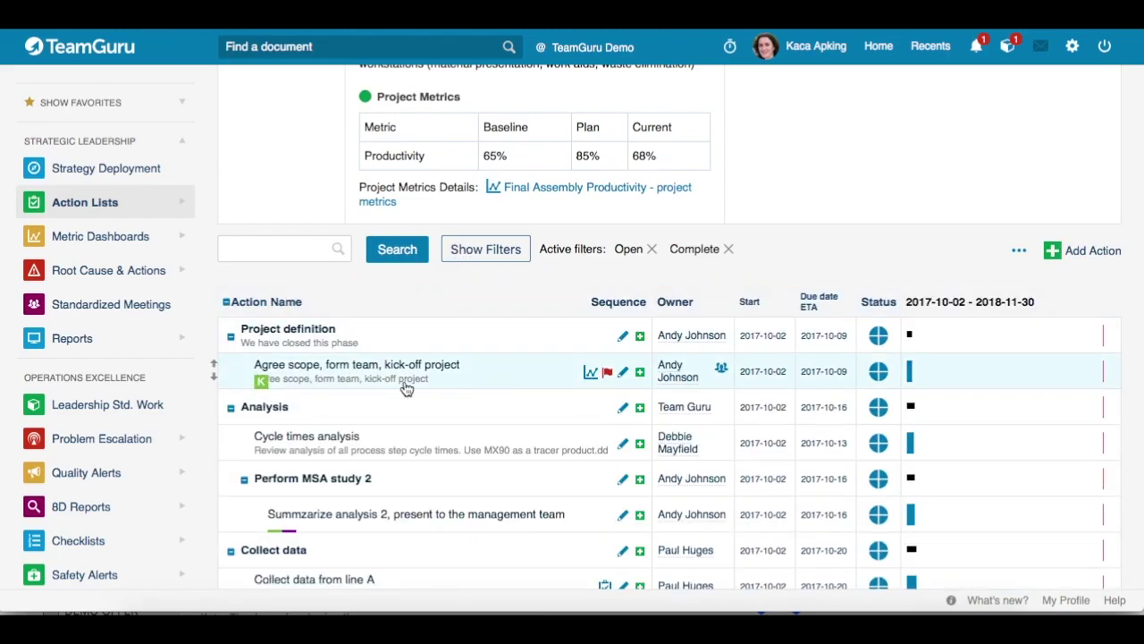
scroll(404, 384, "down", 4)
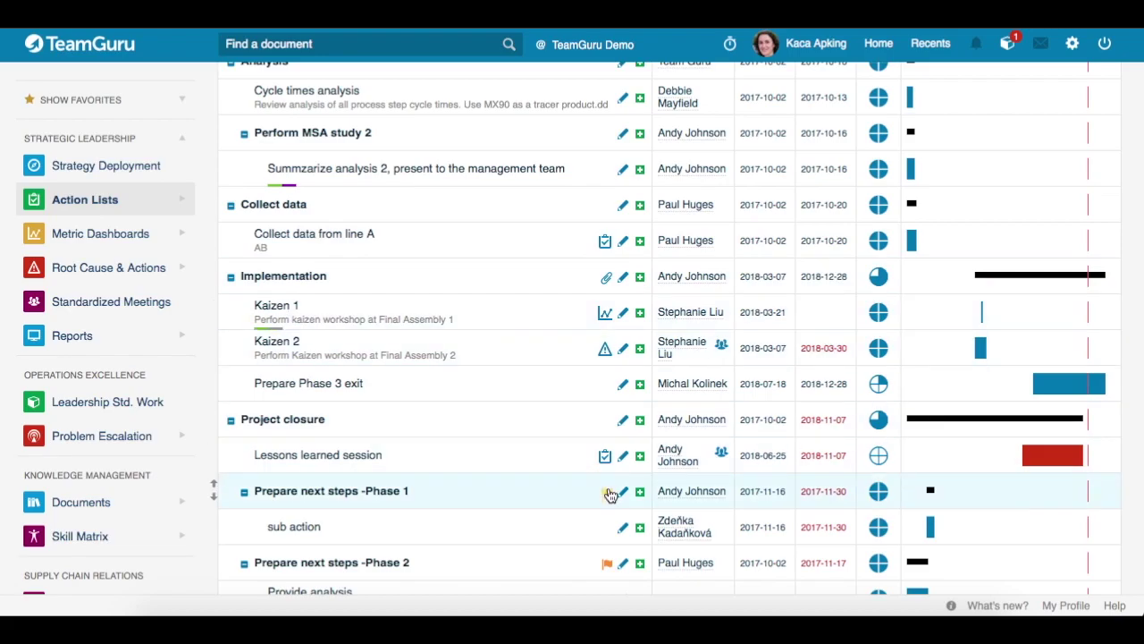
Return to the A3 Final assembly productivity project North America overview and open its team statistics.
scroll(542, 384, "up", 2)
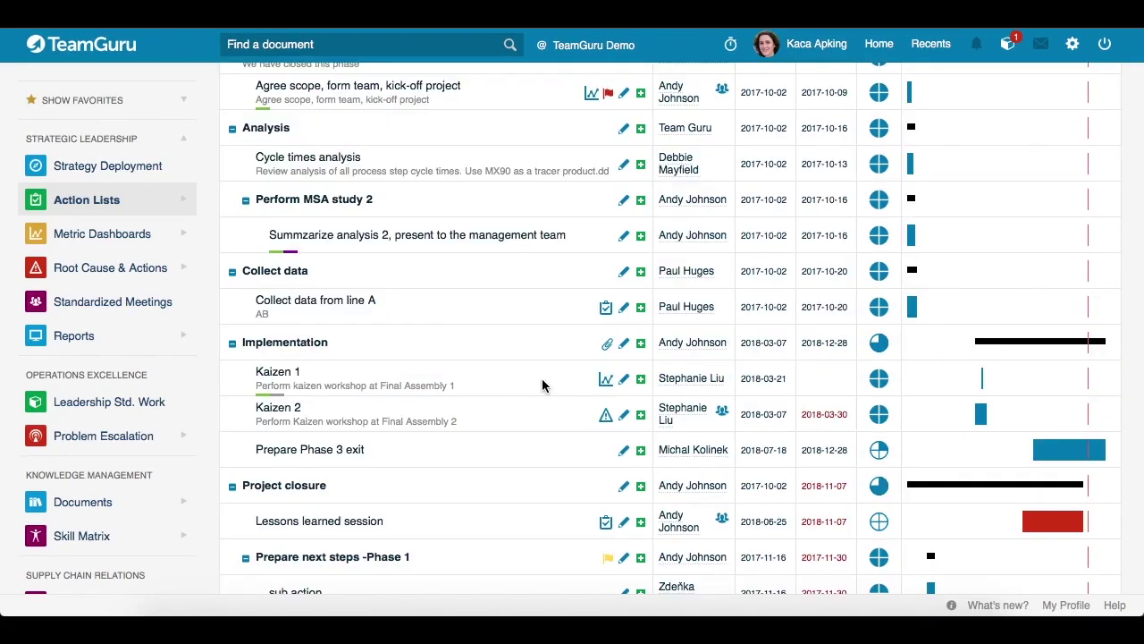
left_click(857, 392)
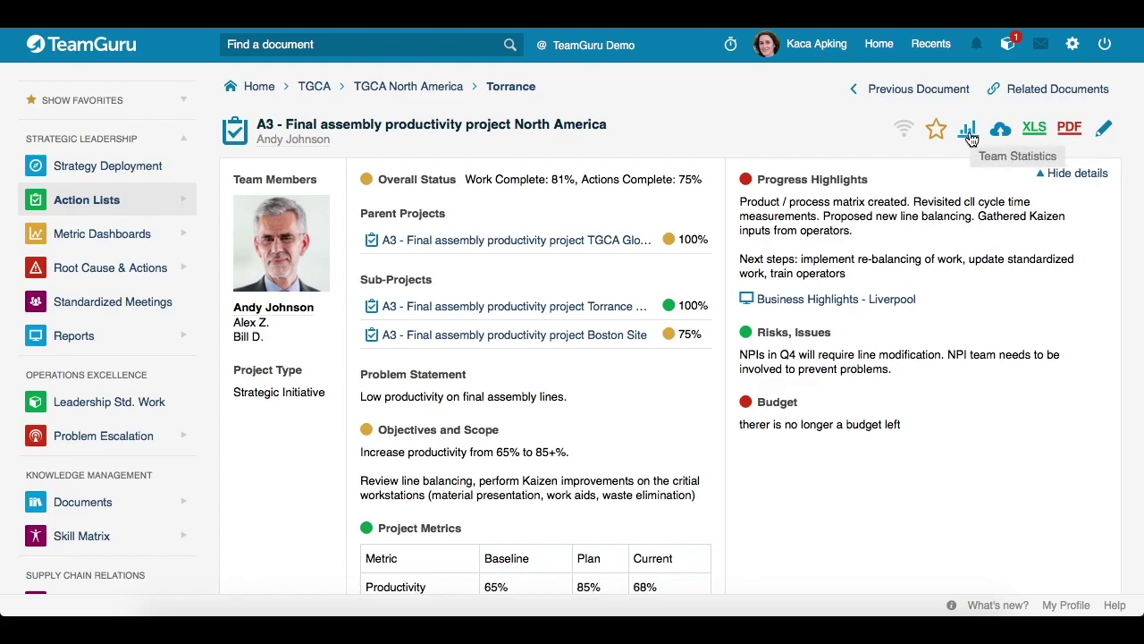
left_click(971, 139)
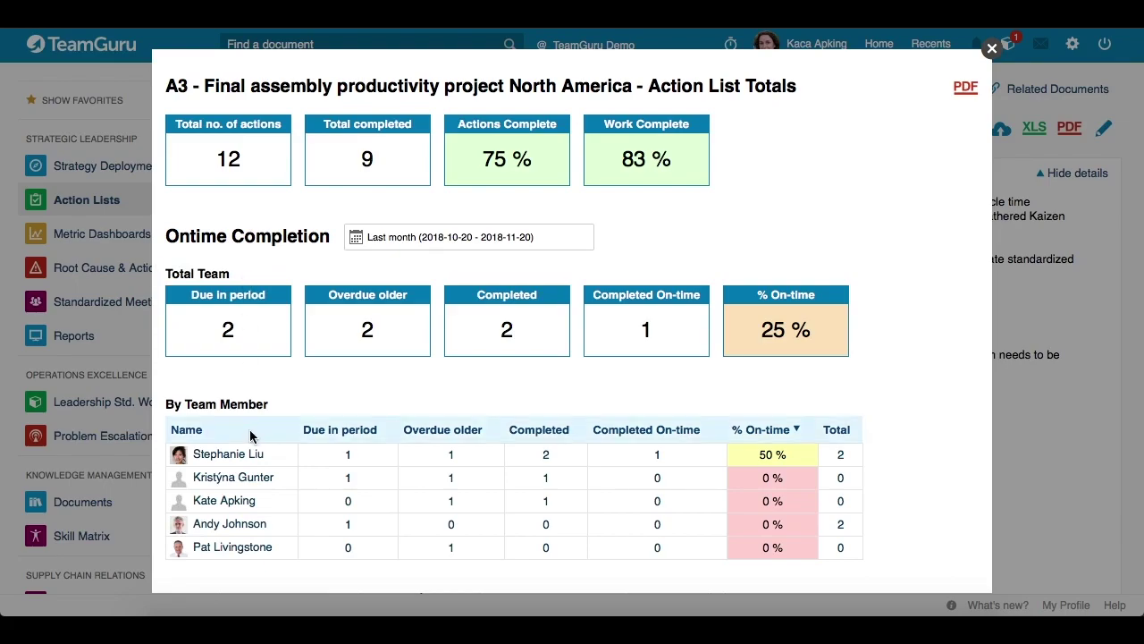
Close the Action List Totals after reviewing 12 actions, 9 completed, 83% work complete.
left_click(991, 50)
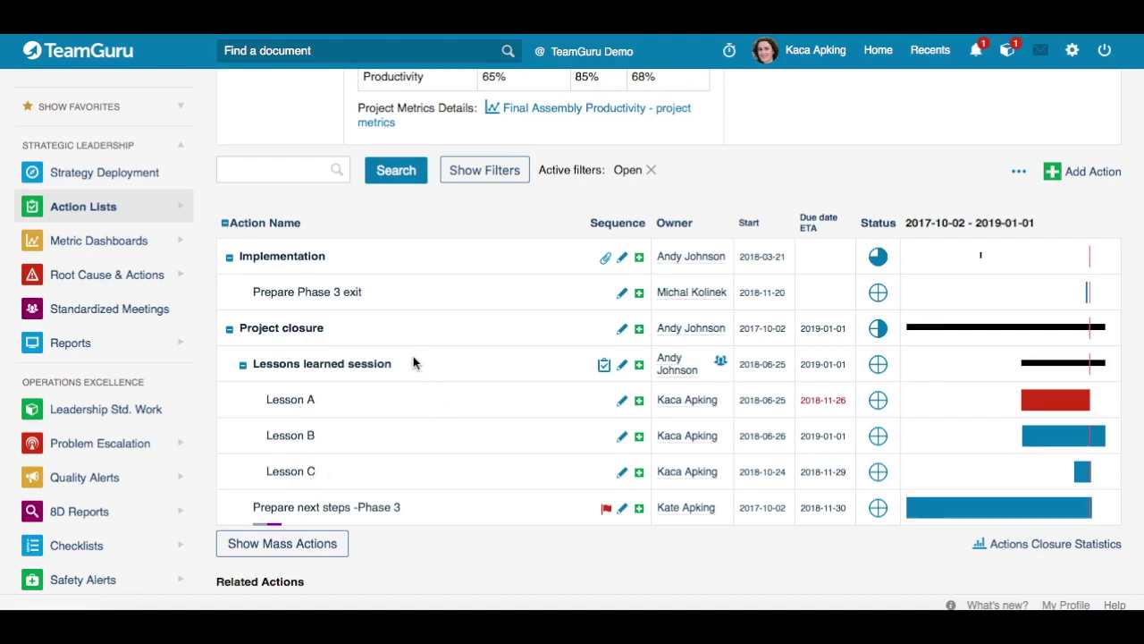
left_click(620, 368)
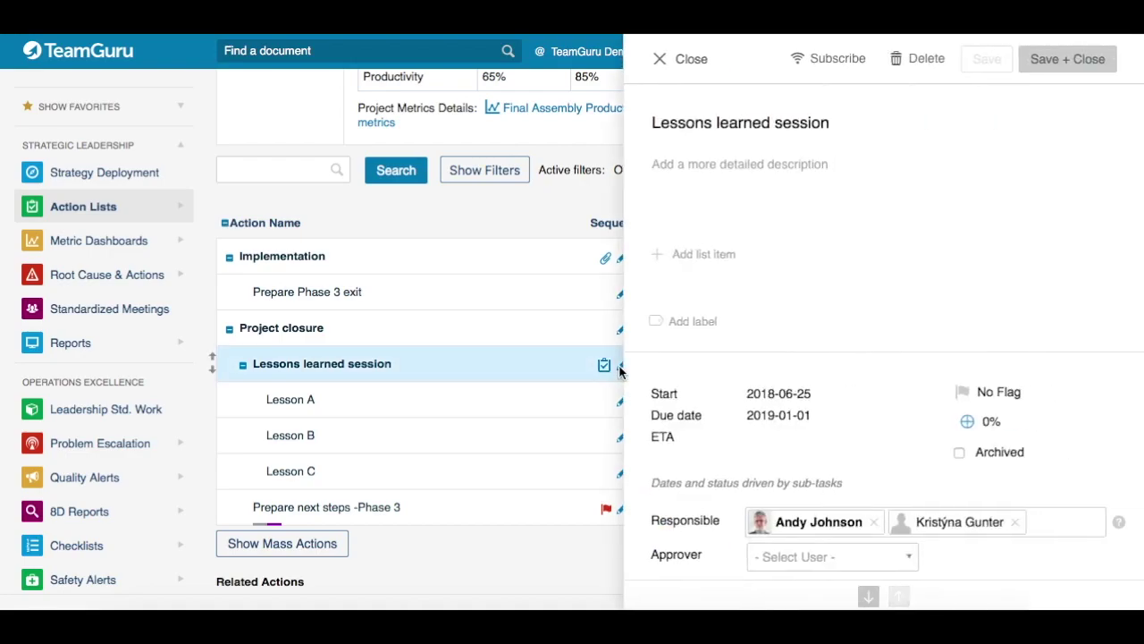
scroll(804, 301, "down", 1)
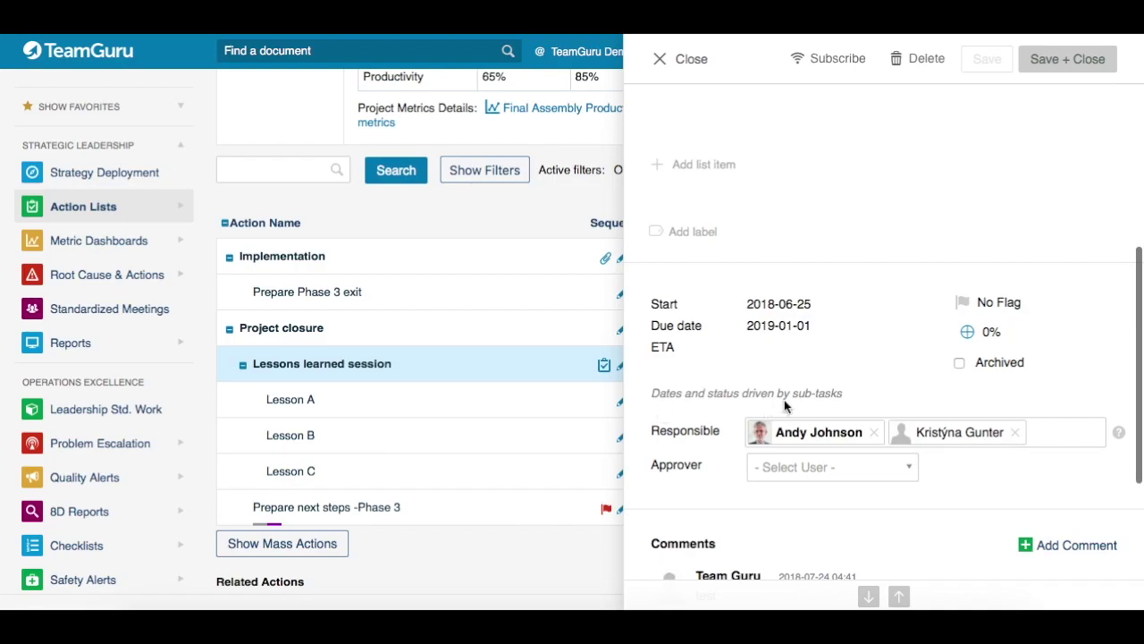
left_click(679, 57)
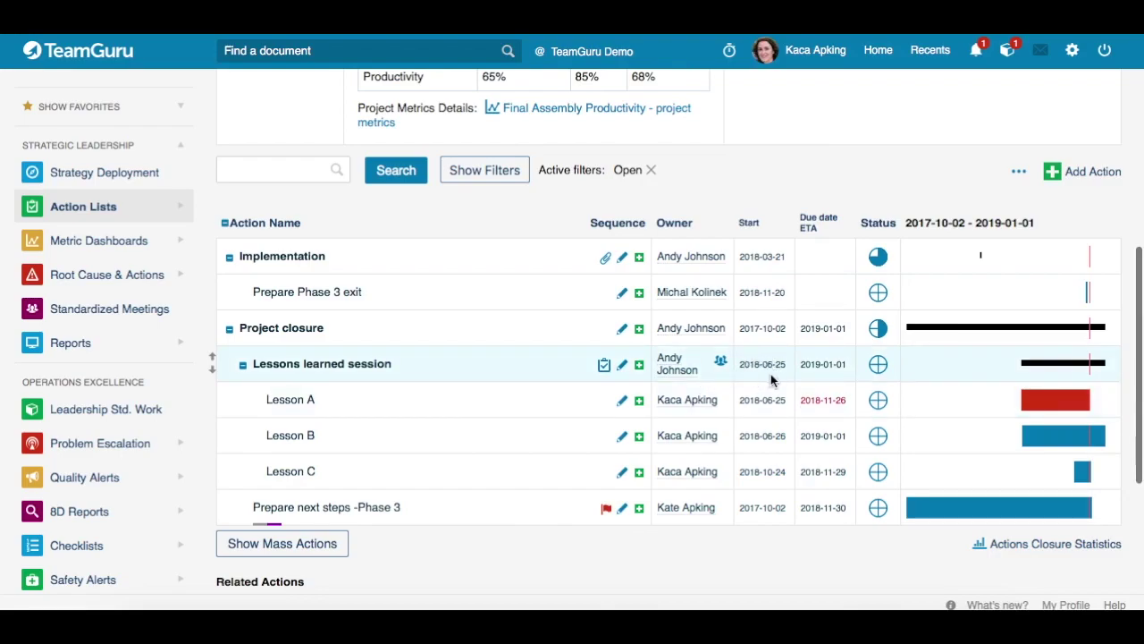